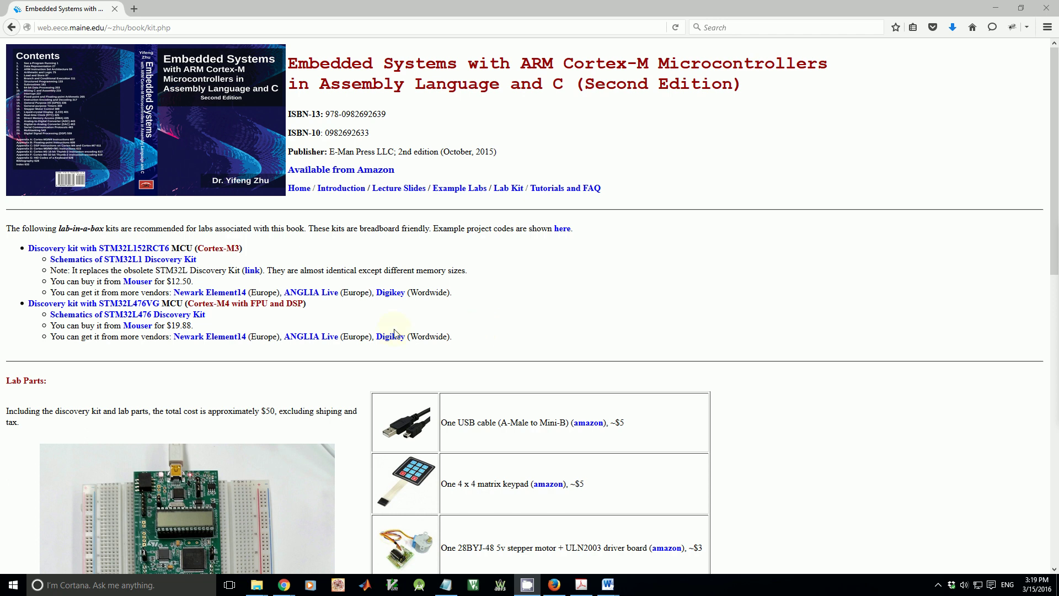
- Launch Keil uVision5 from the taskbar, opening an empty workspace
left_click(110, 249)
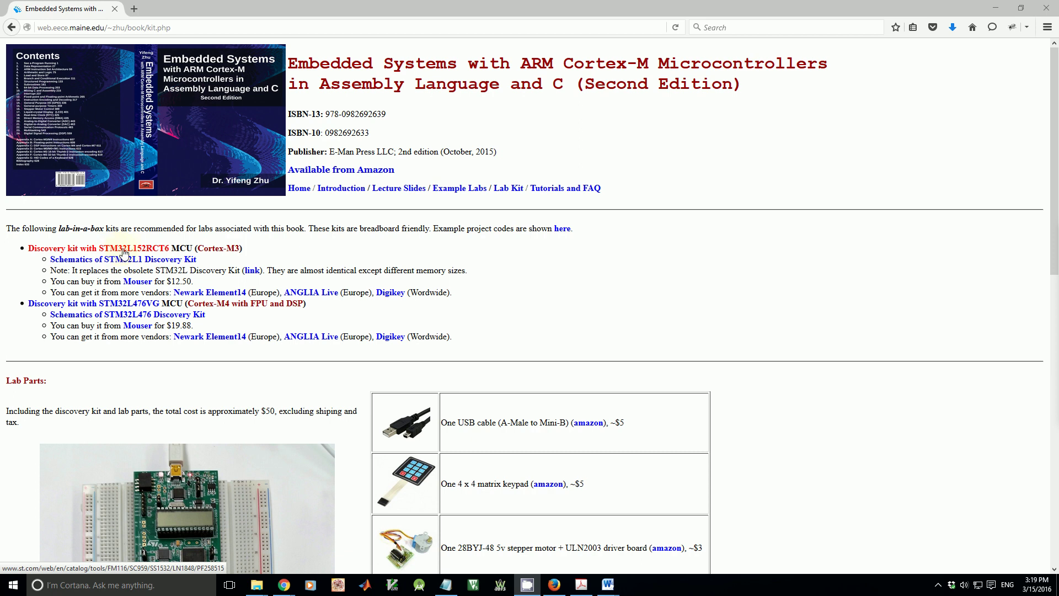
left_click(120, 303)
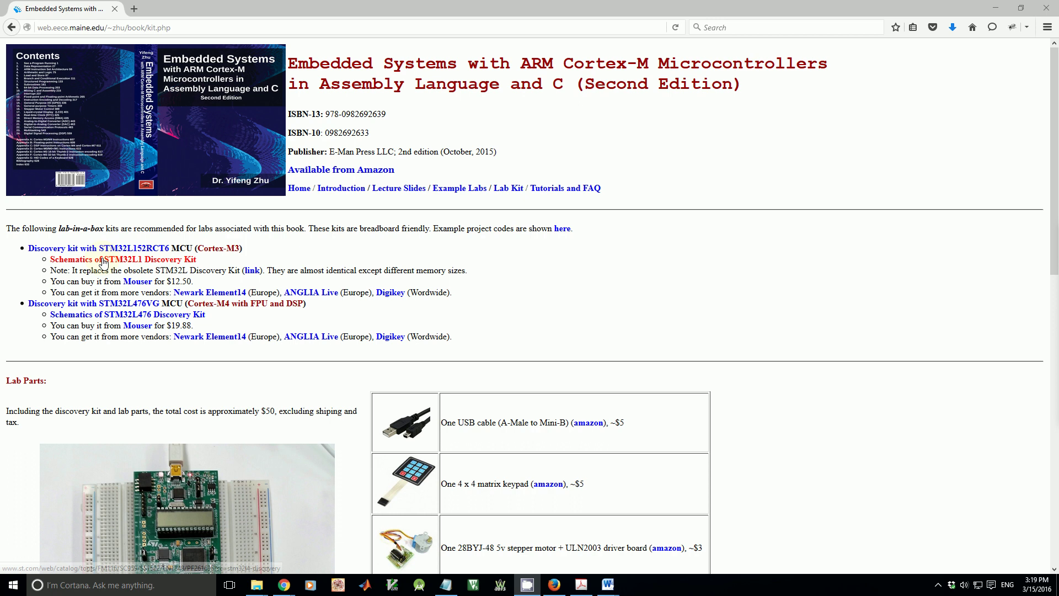
left_click(120, 249)
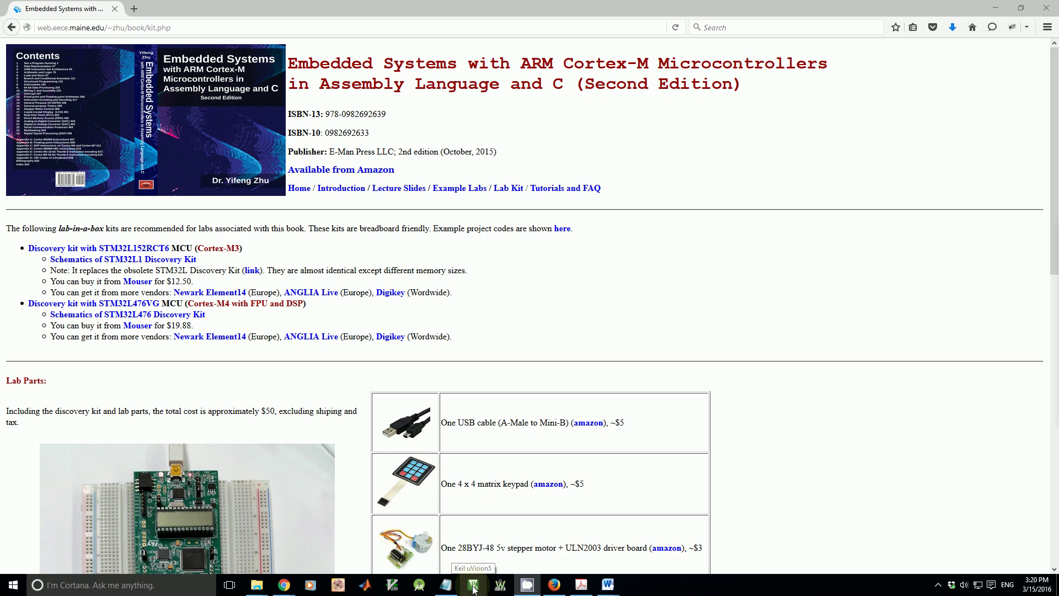
left_click(474, 585)
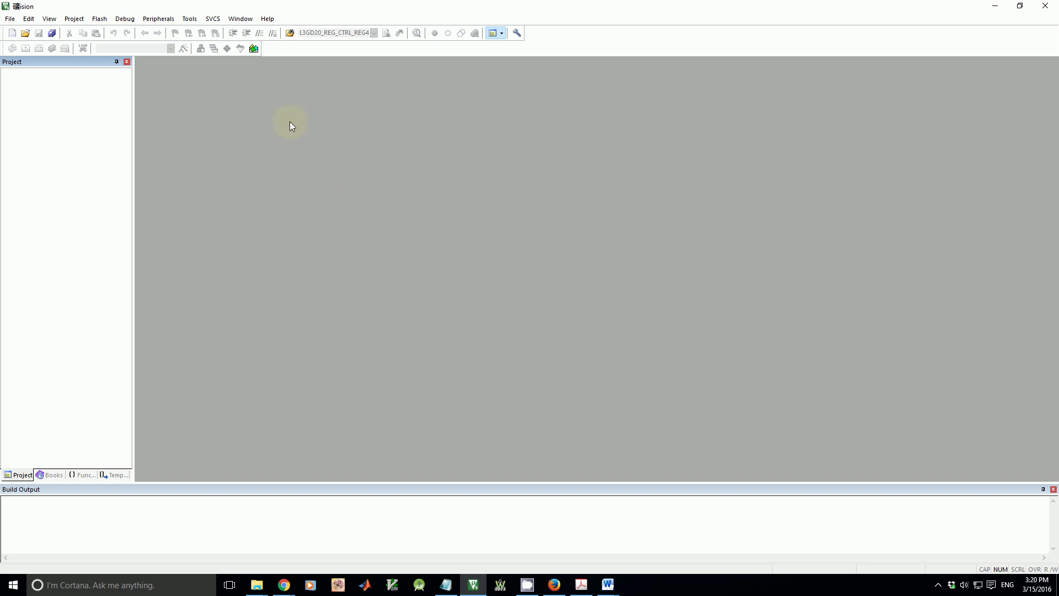
- Confirm STM32L4xx_DFP for STMicroelectronics STM32L4 Series is up to date, then close Pack Installer
left_click(253, 49)
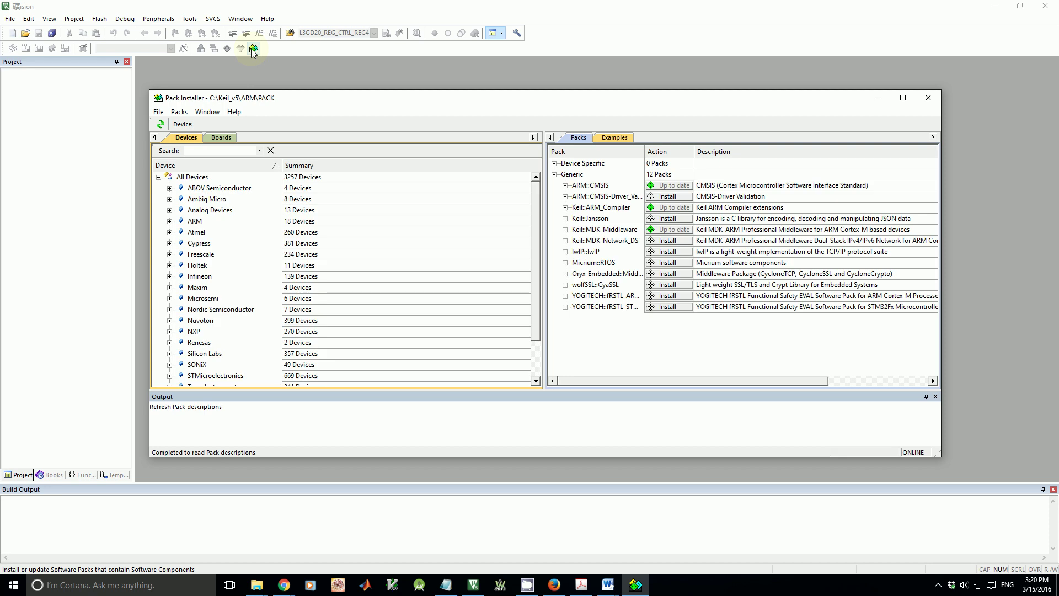
scroll(255, 286, "down", 3)
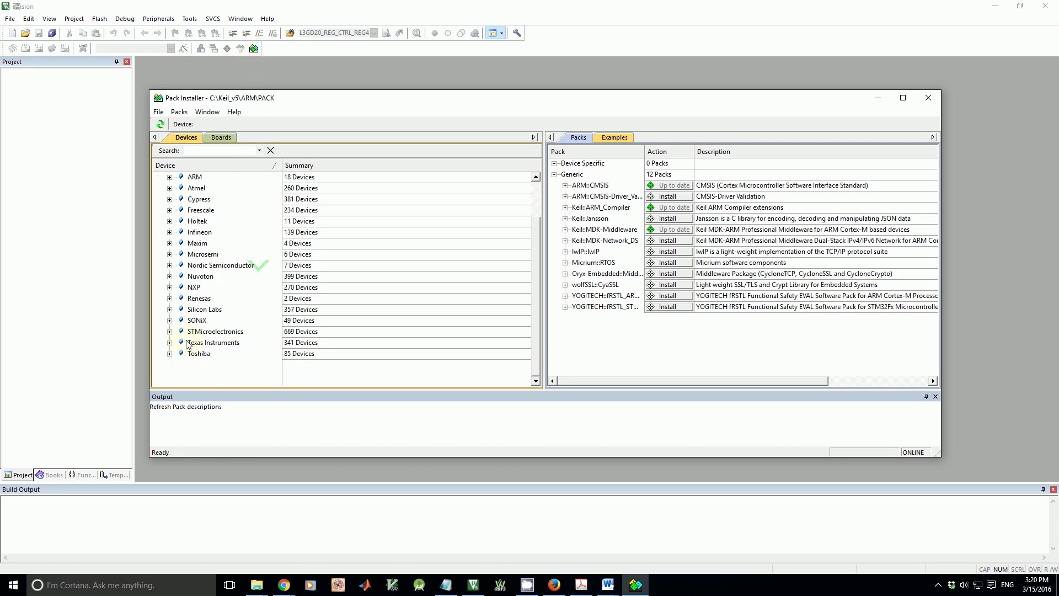
left_click(169, 331)
scroll(269, 350, "down", 2)
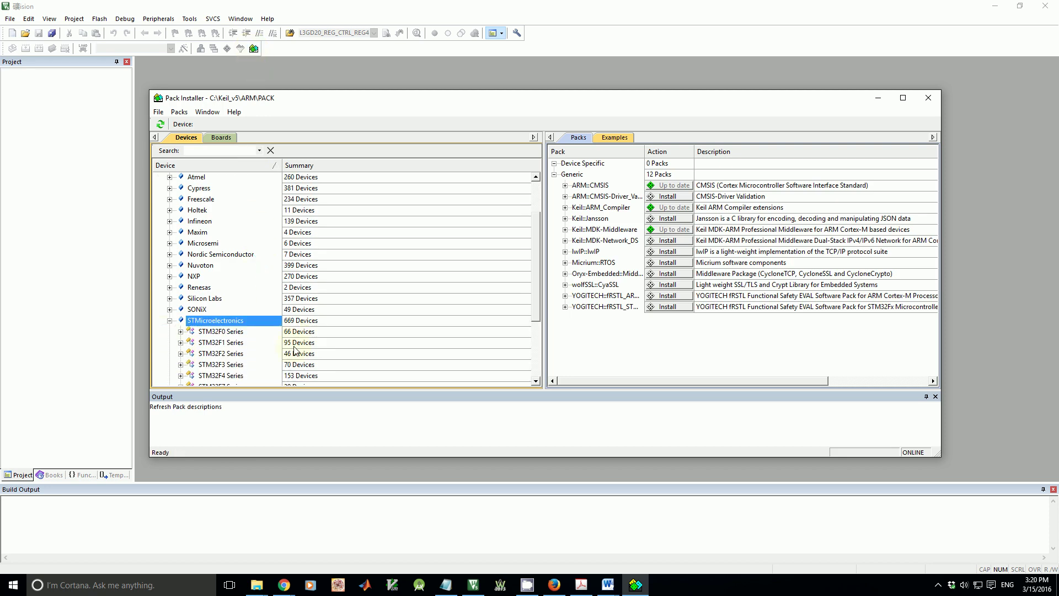
scroll(269, 350, "down", 2)
scroll(269, 350, "down", 2)
scroll(281, 350, "down", 2)
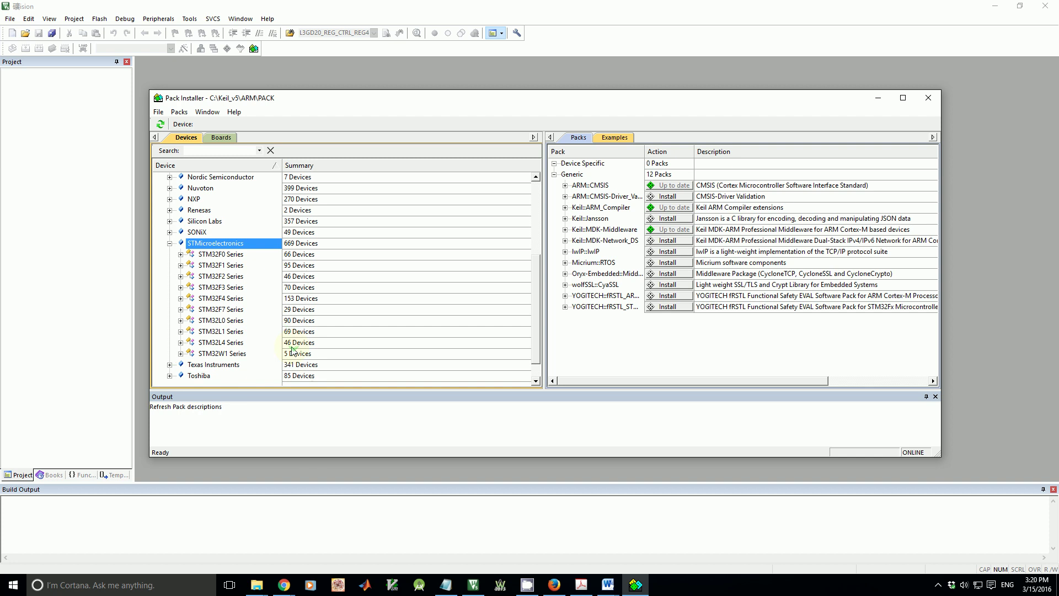
left_click(211, 343)
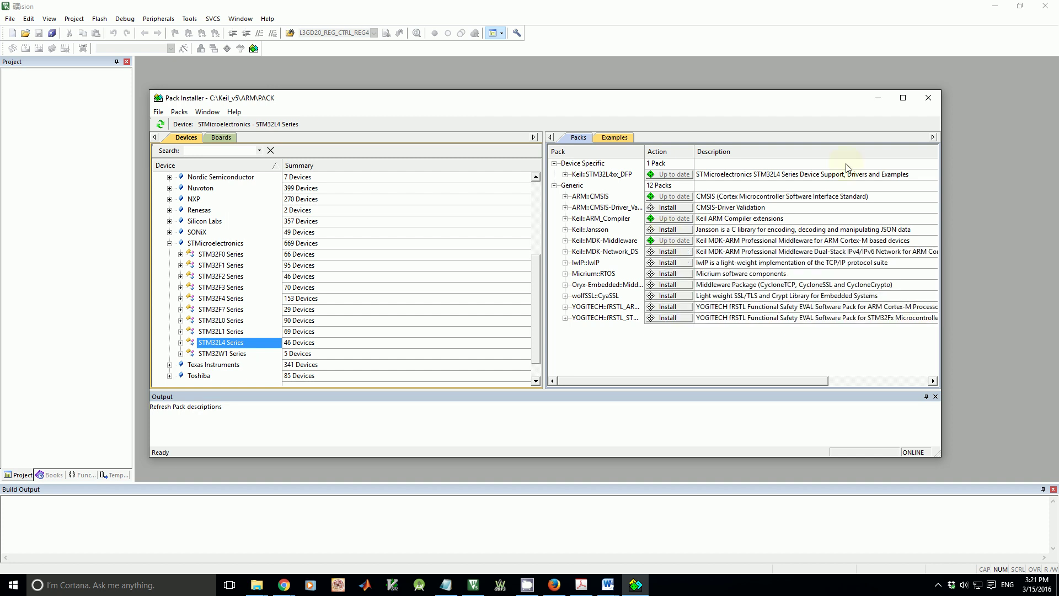
left_click(925, 98)
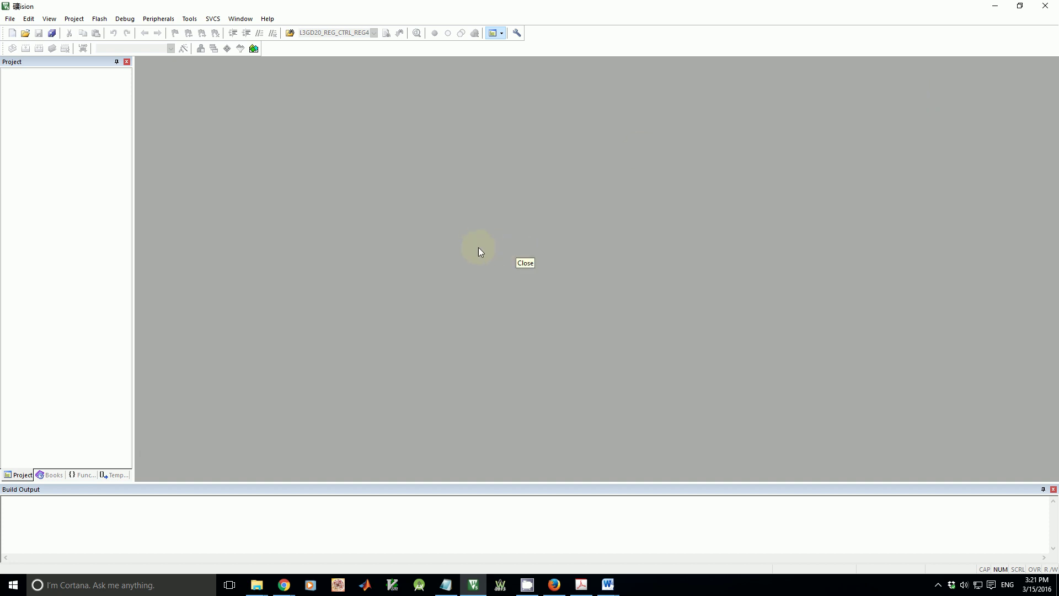
- Save a new uVision project named 'project' in a new Downloads folder, example_project
left_click(74, 18)
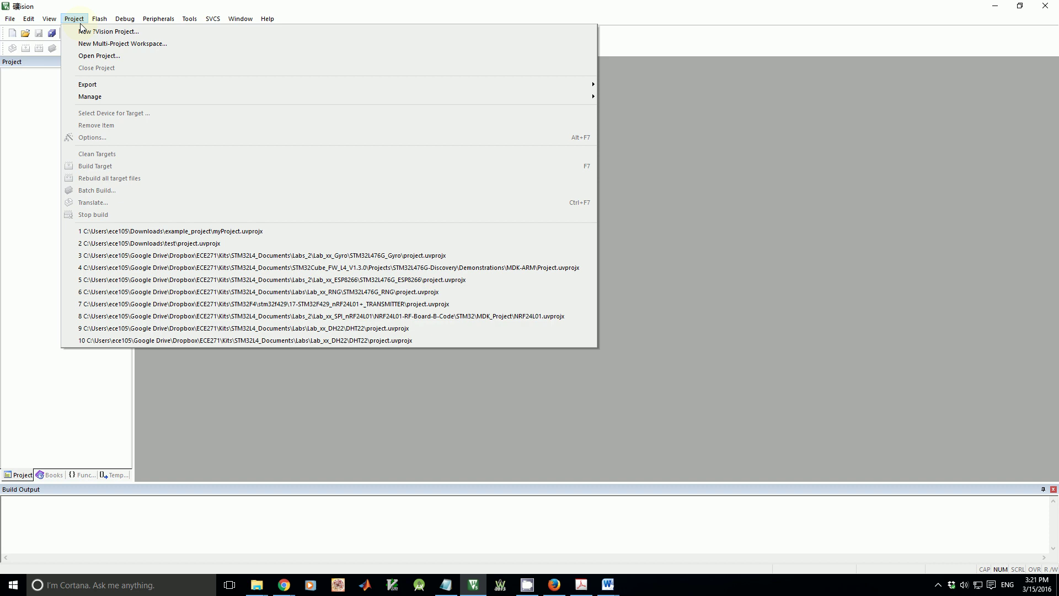
left_click(108, 31)
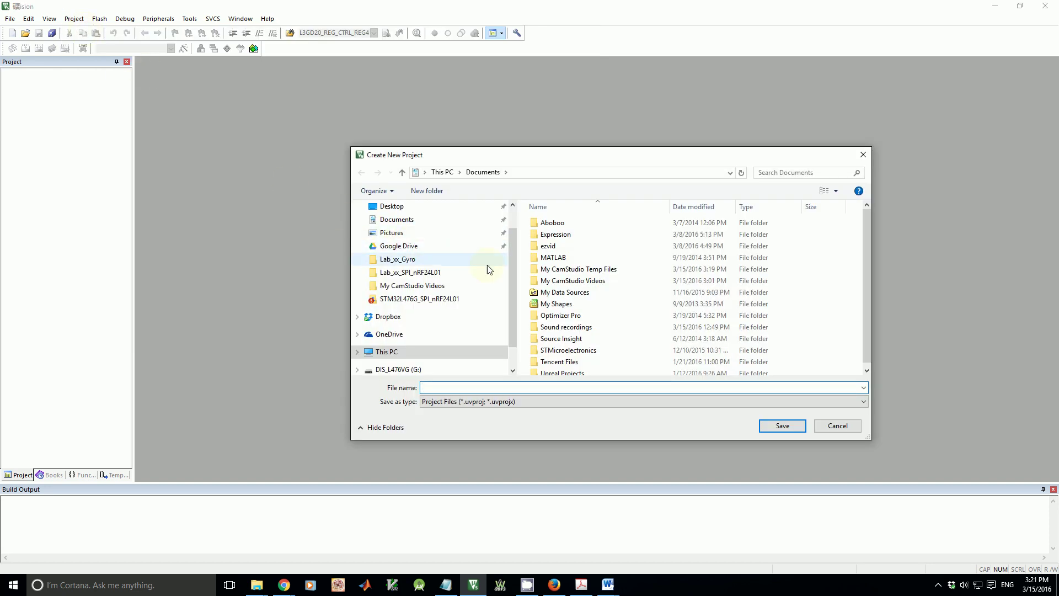
left_click_drag(513, 248, 514, 218)
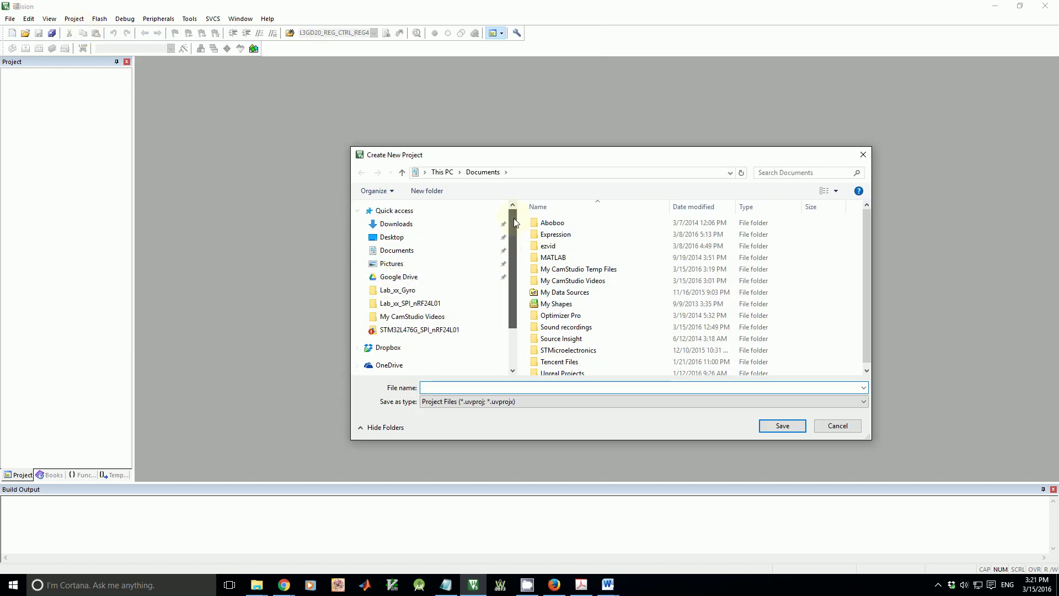
left_click(397, 224)
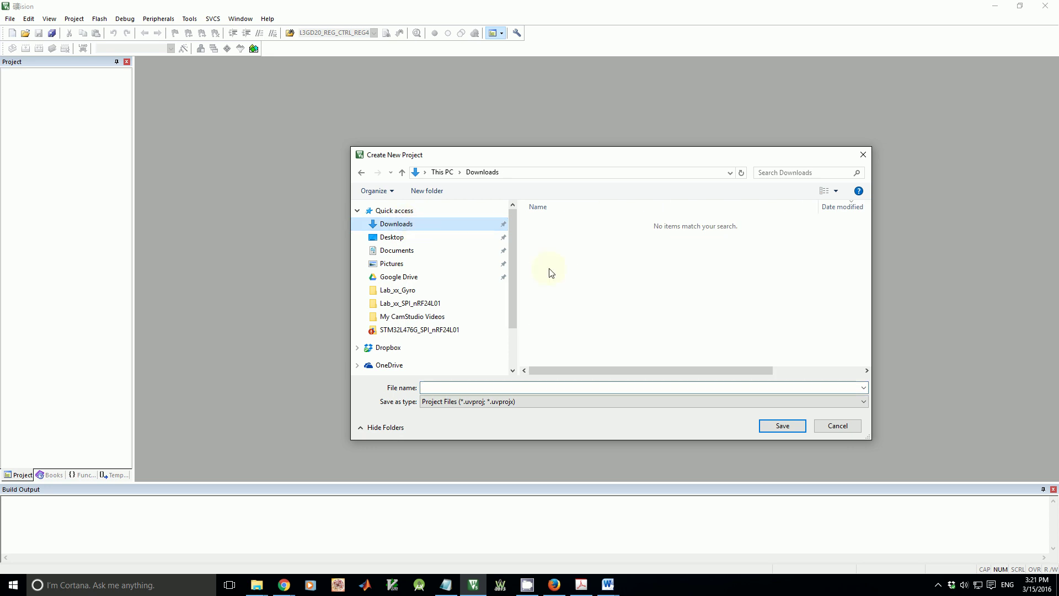
right_click(577, 263)
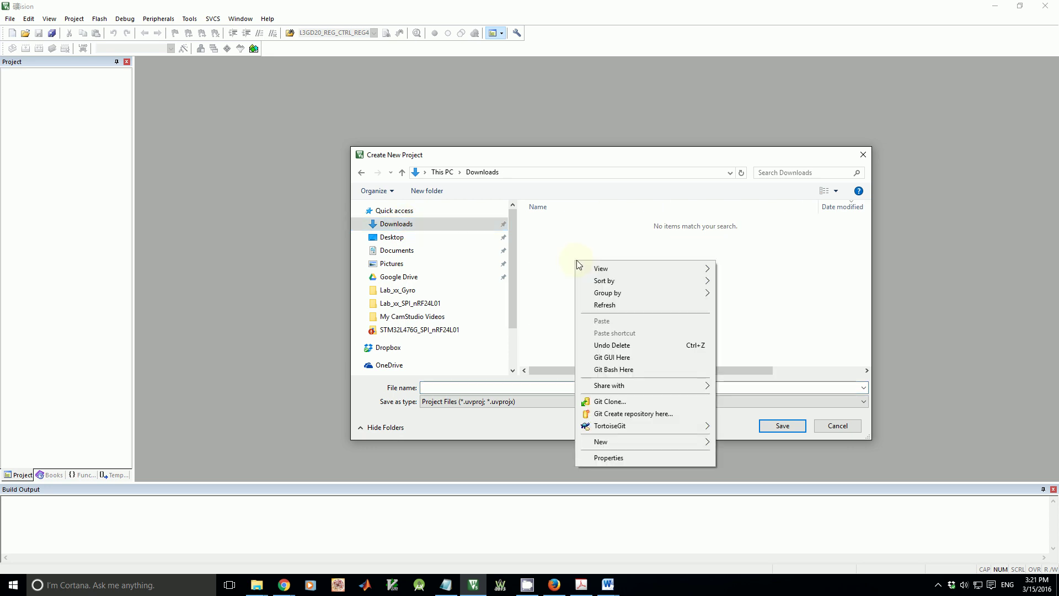
mouse_move(645, 441)
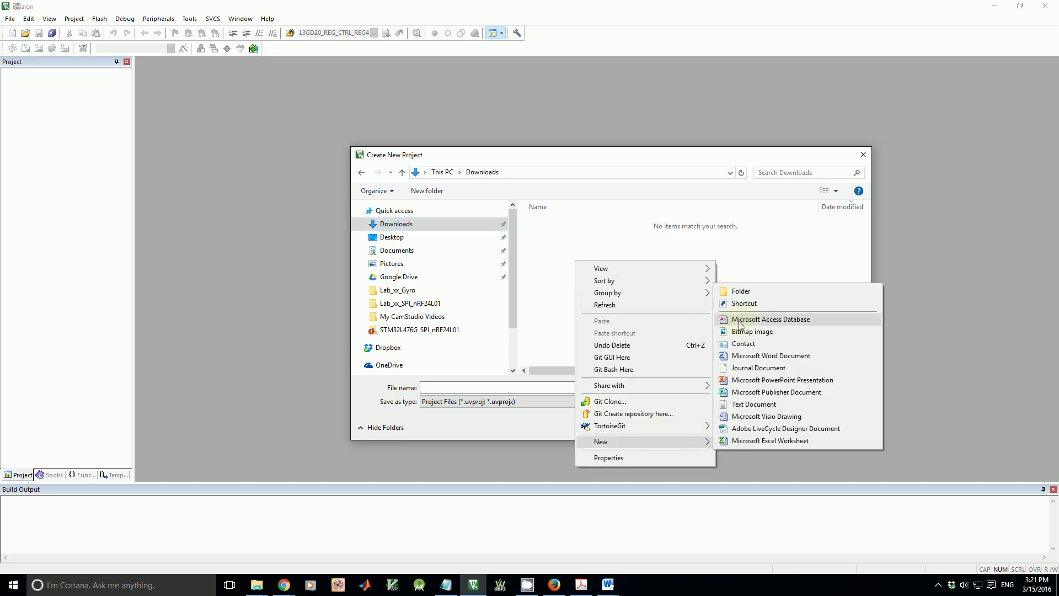
left_click(743, 294)
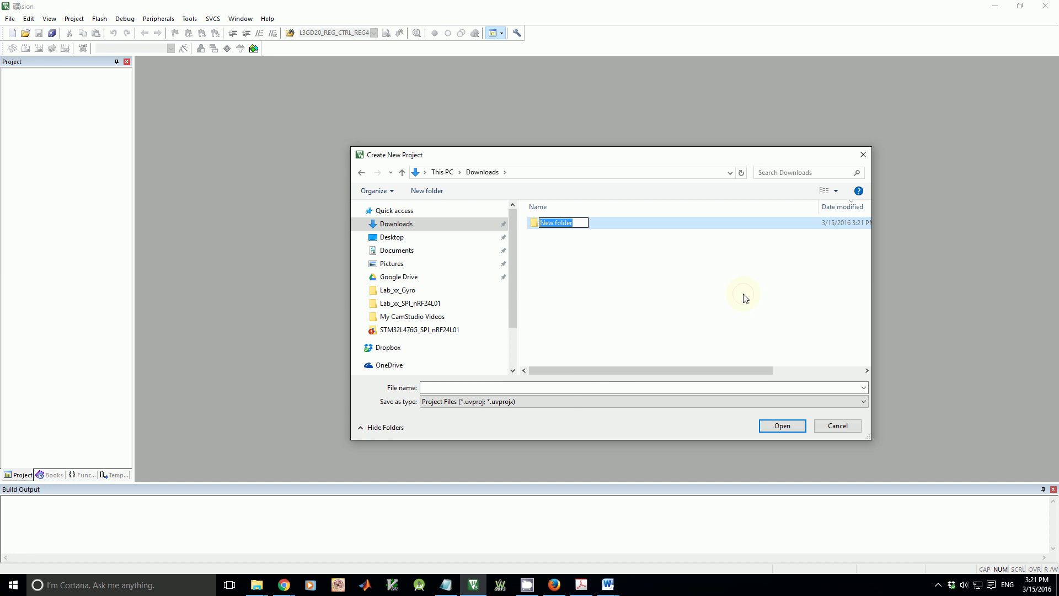
type("example")
type("_project")
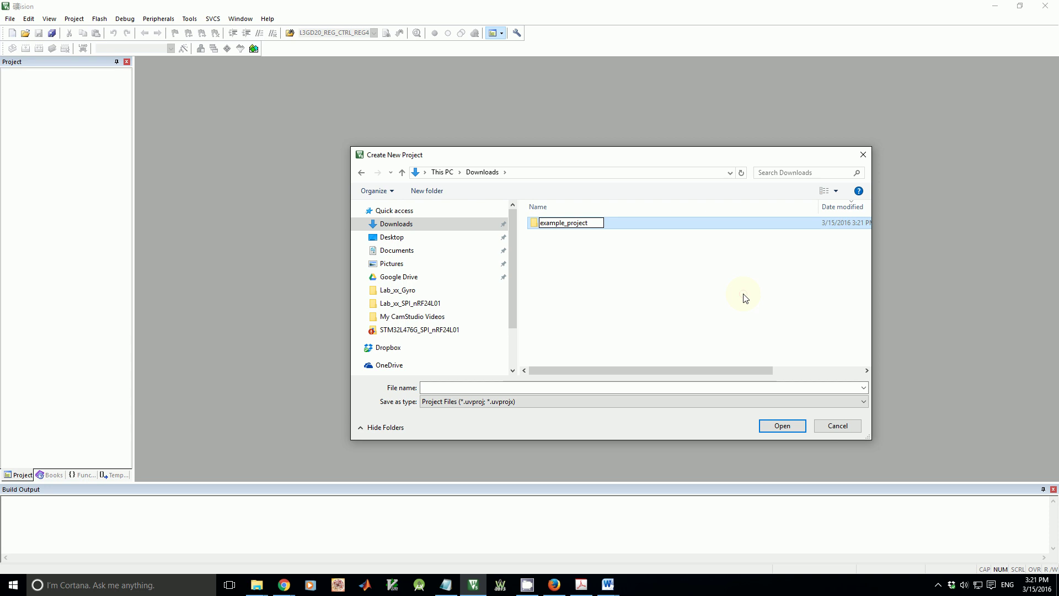
key("Return")
double_click(566, 223)
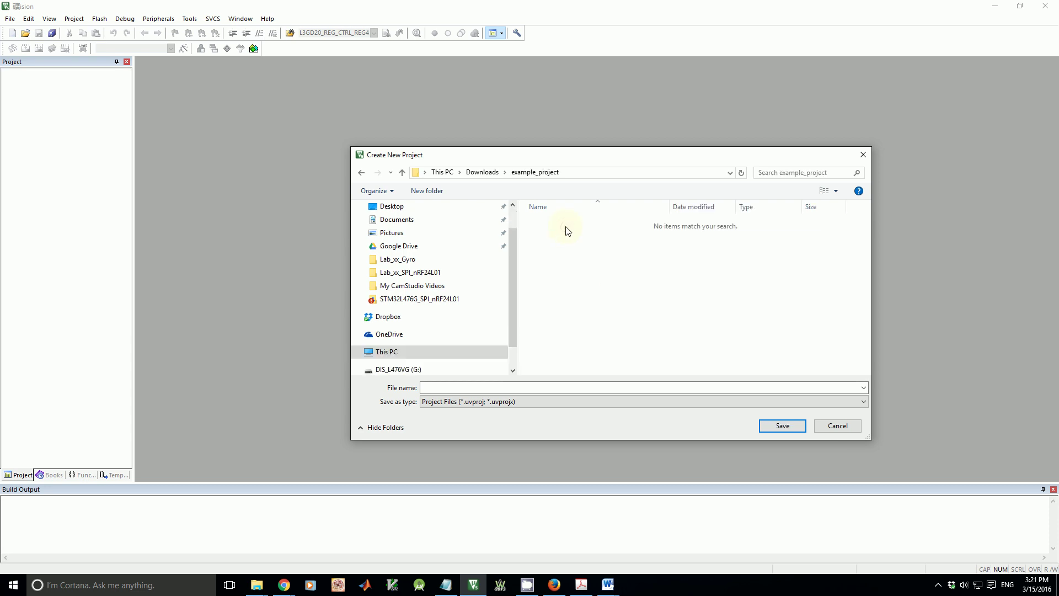
left_click(538, 387)
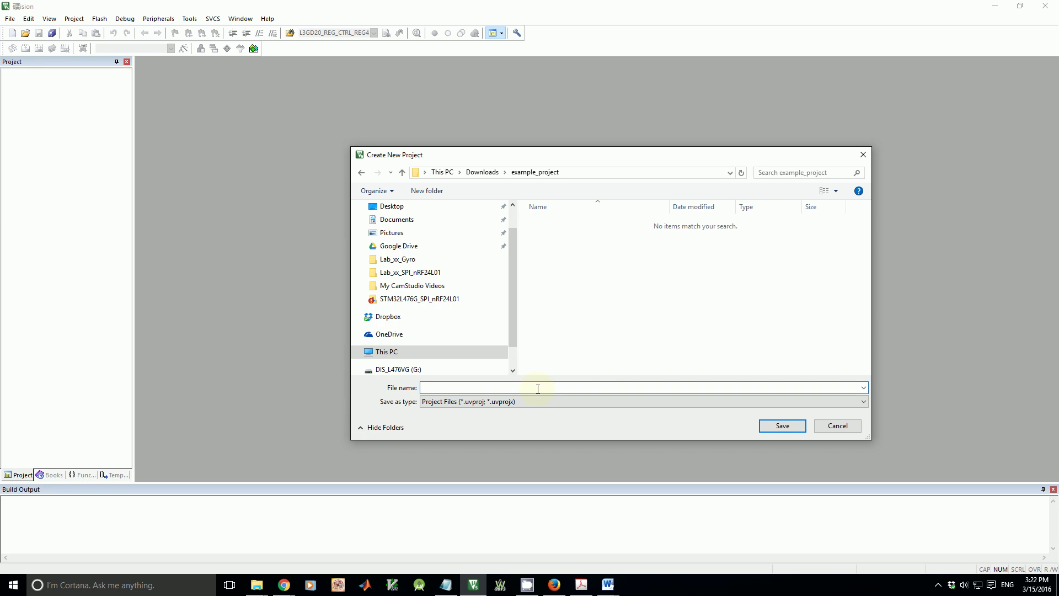
type("project")
left_click(782, 425)
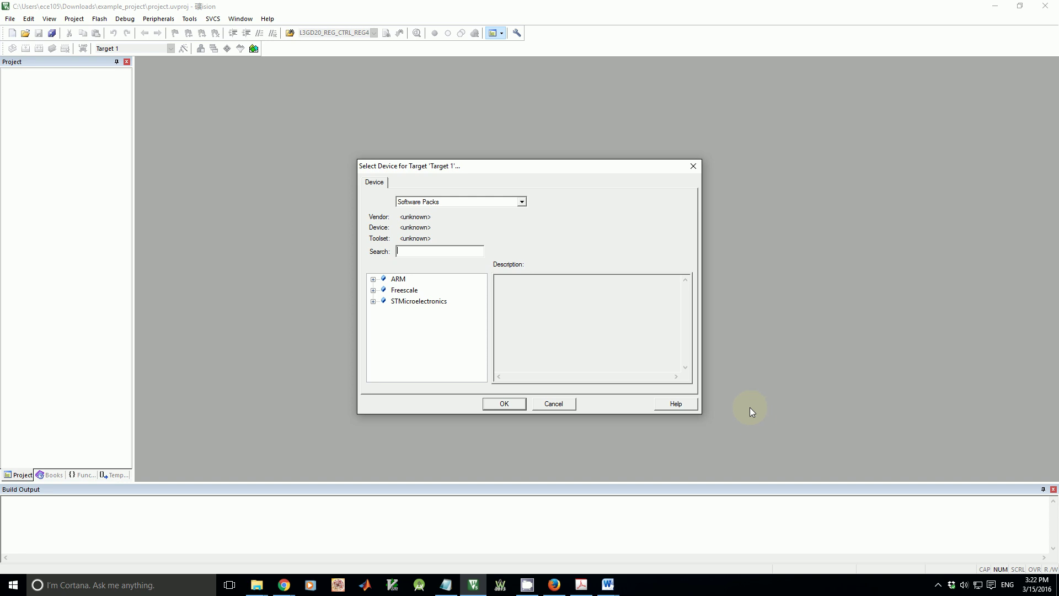
- Choose STMicroelectronics STM32L4 Series > STM32L476 > STM32L476VG as the Target 1 device
left_click(373, 302)
left_click_drag(512, 171, 474, 107)
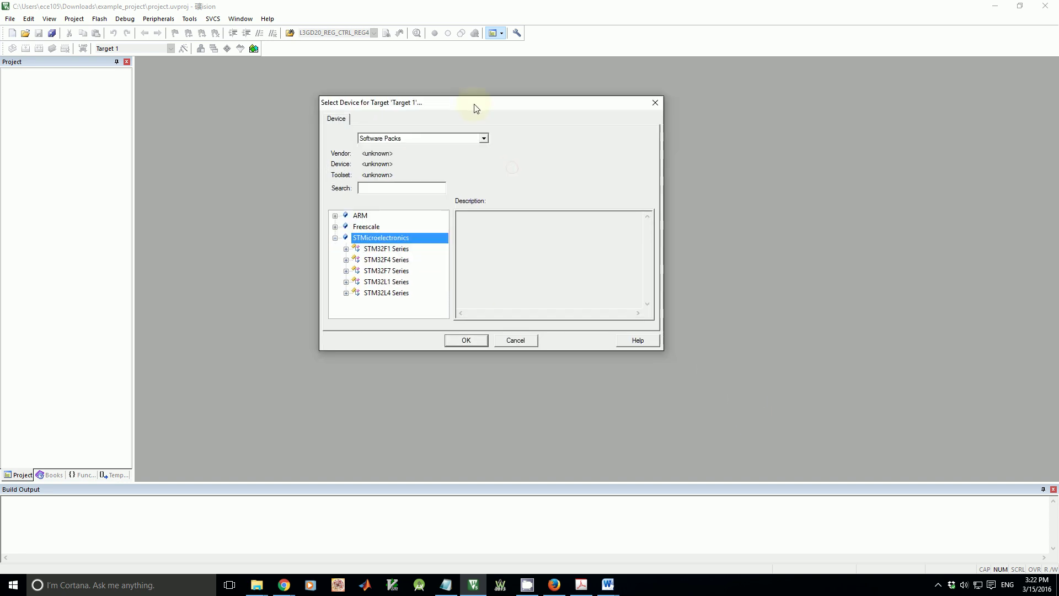
left_click(346, 292)
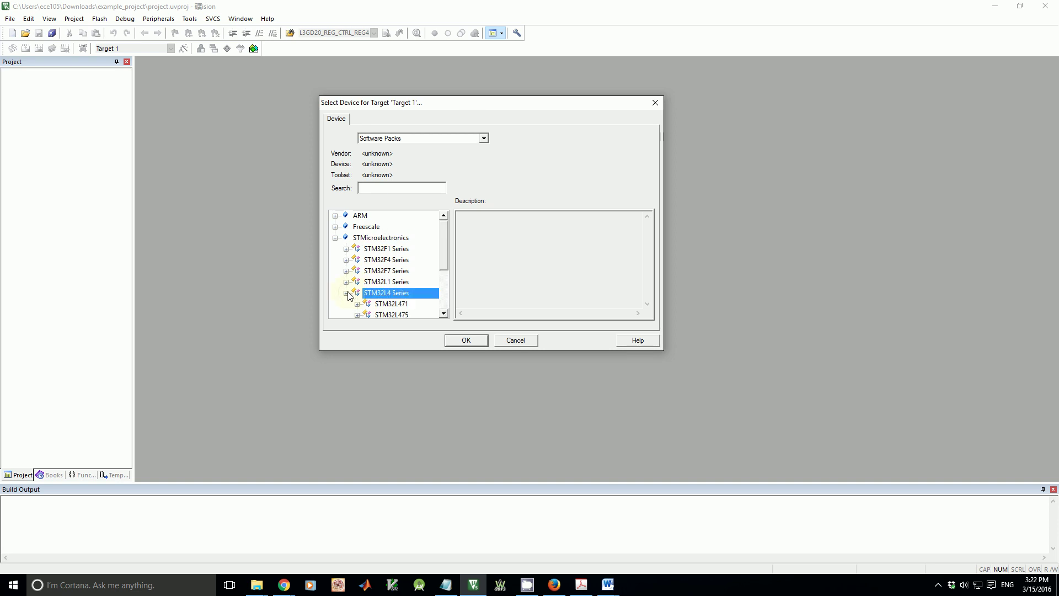
scroll(439, 297, "down", 3)
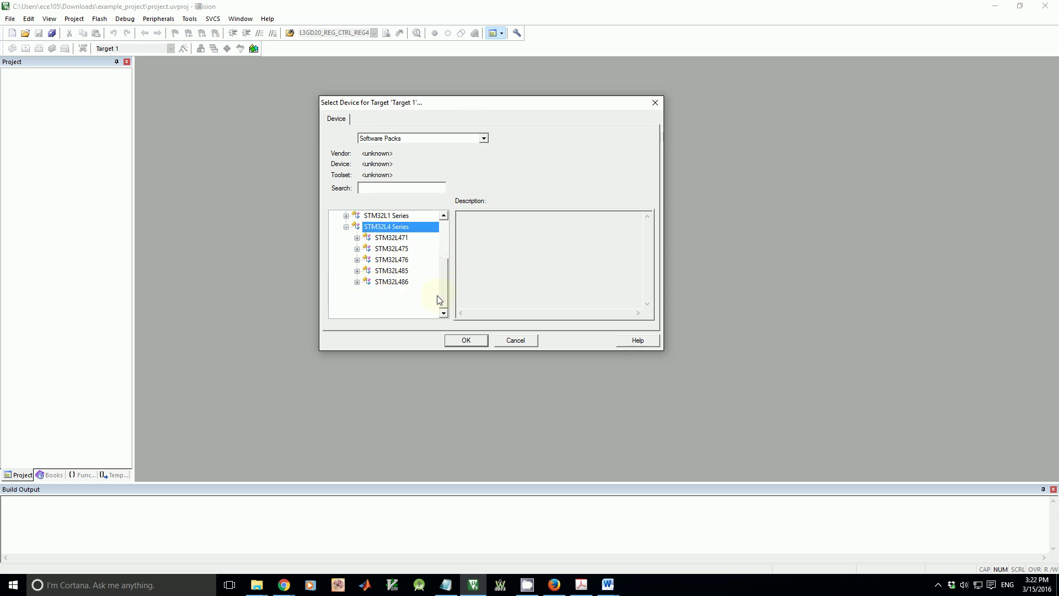
left_click(357, 259)
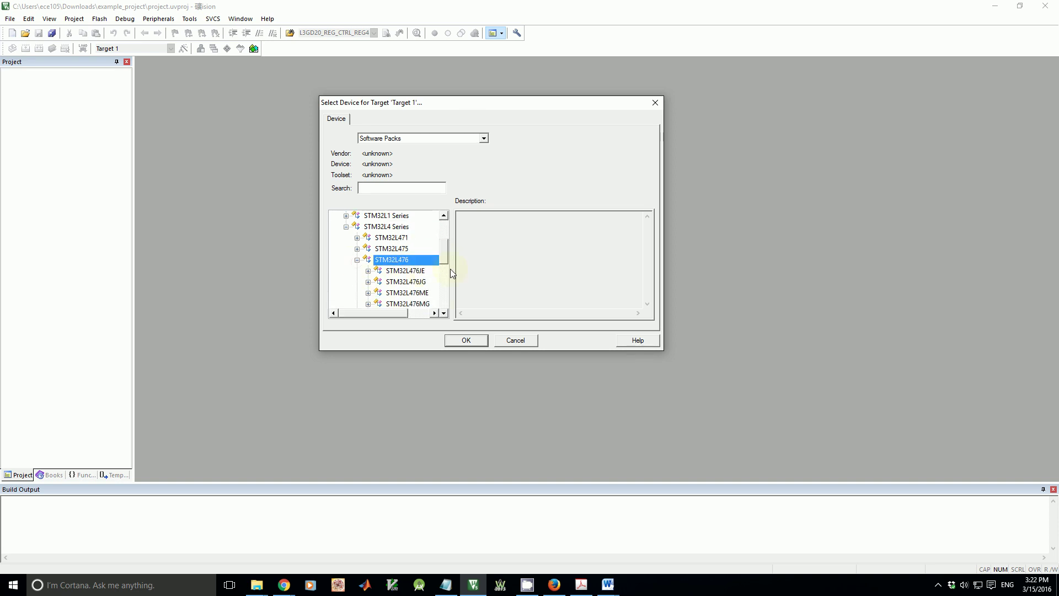
left_click_drag(446, 253, 443, 288)
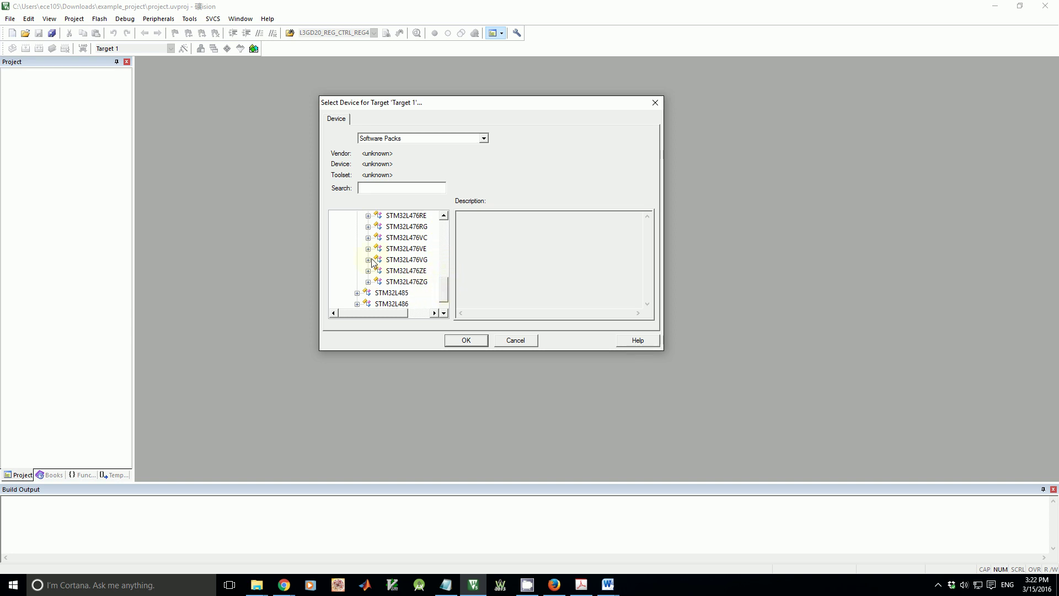
left_click(368, 260)
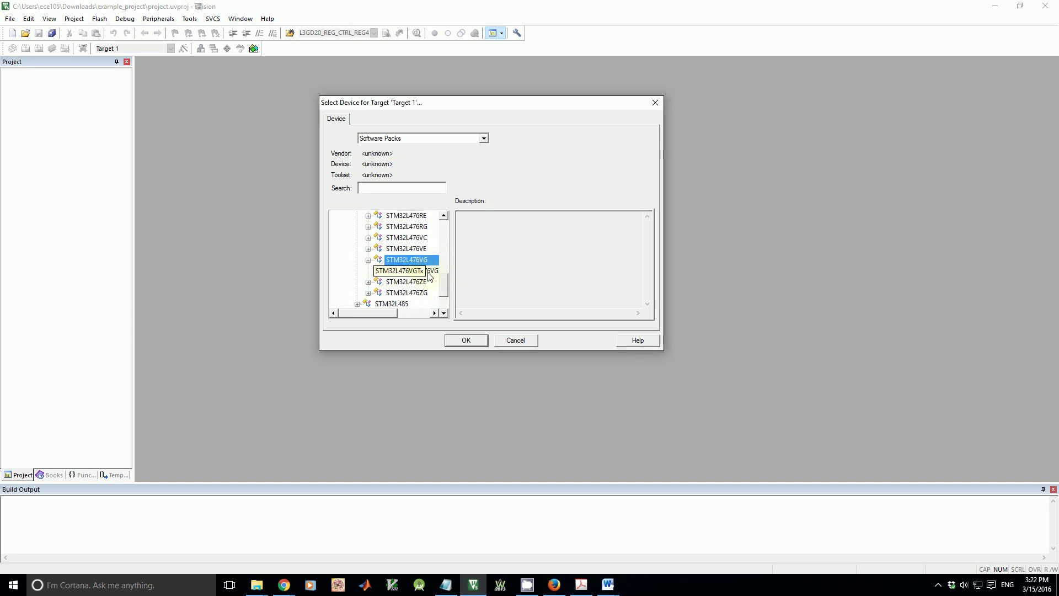
left_click(418, 271)
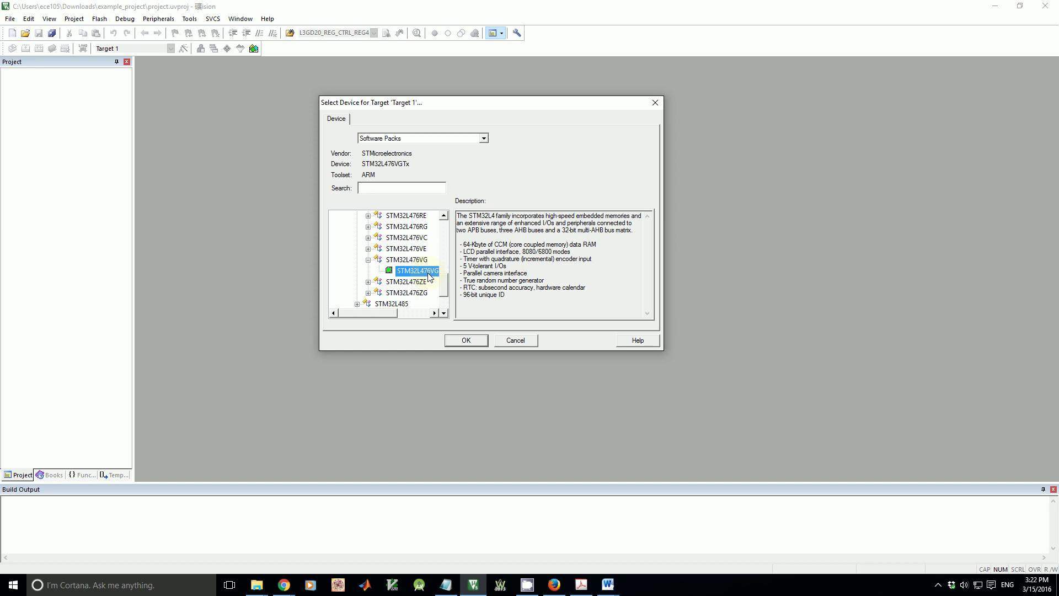
left_click(464, 341)
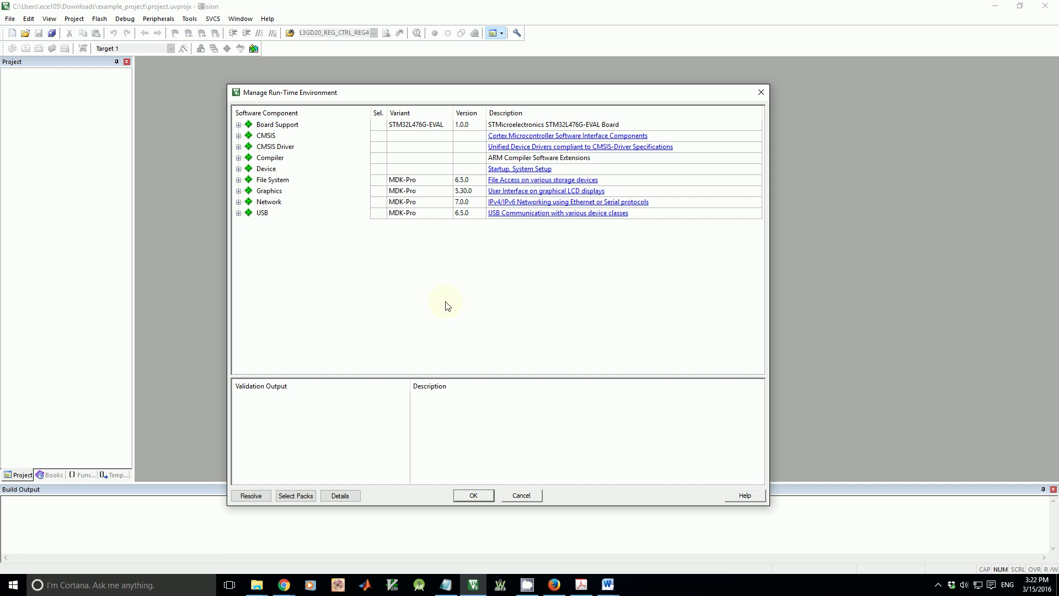
- Tick CMSIS > CORE, expand Device, and accept the run-time environment with OK
left_click(240, 136)
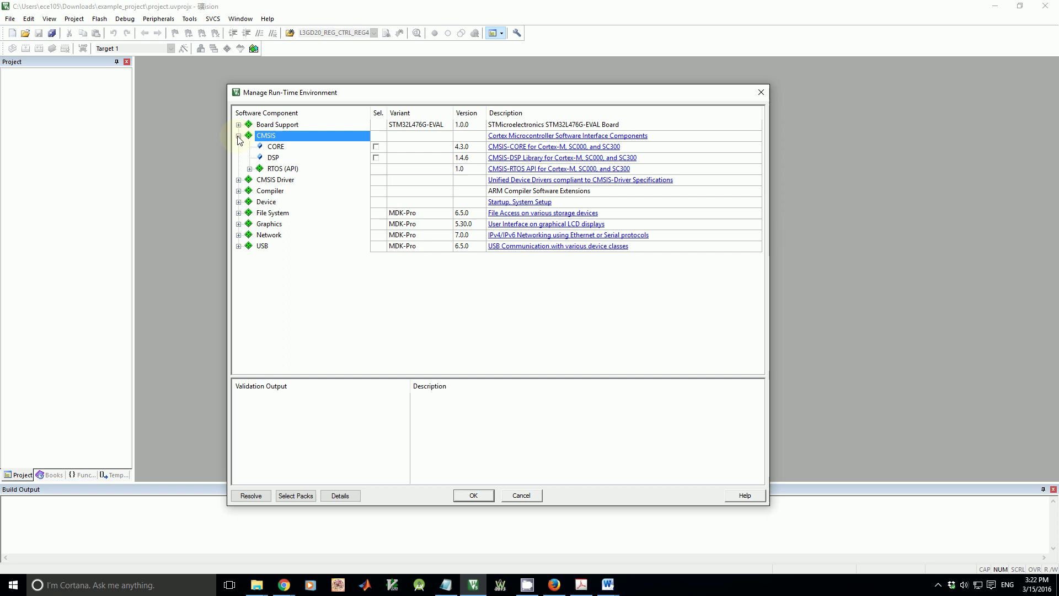
left_click(376, 148)
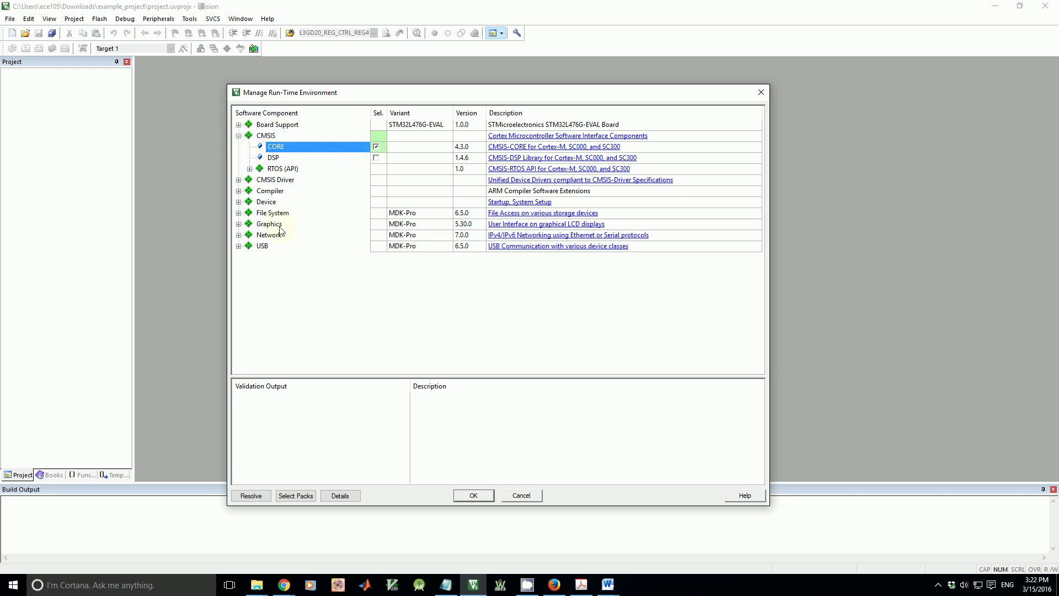
left_click(238, 202)
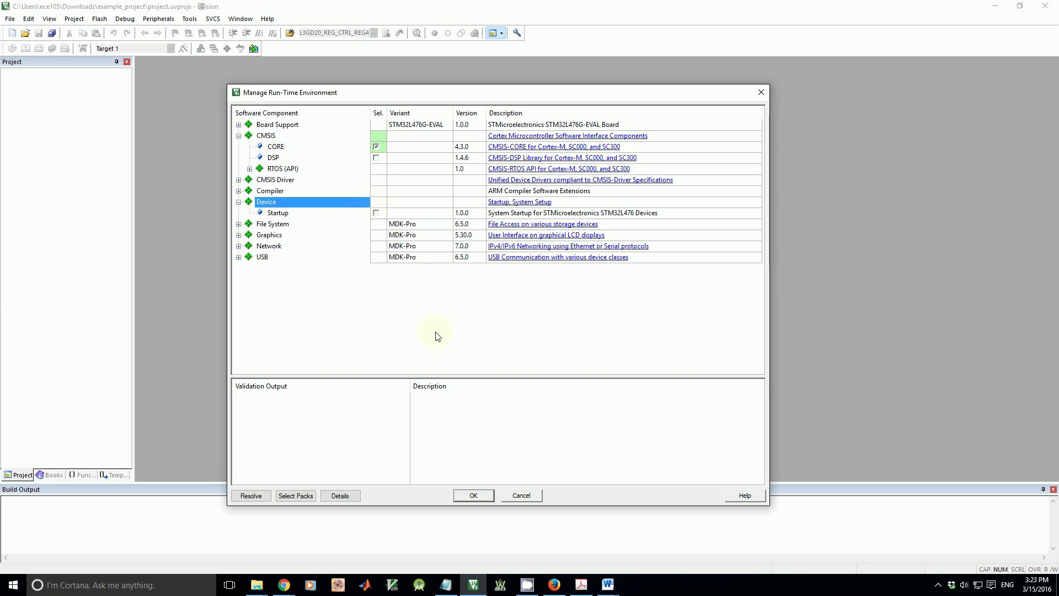
left_click(474, 495)
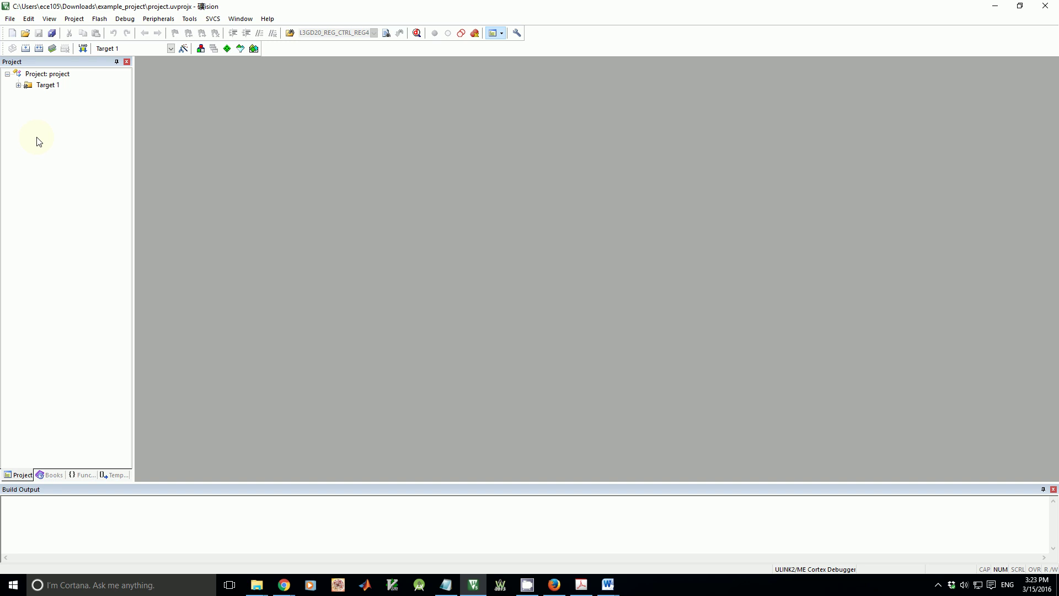
mouse_move(553, 584)
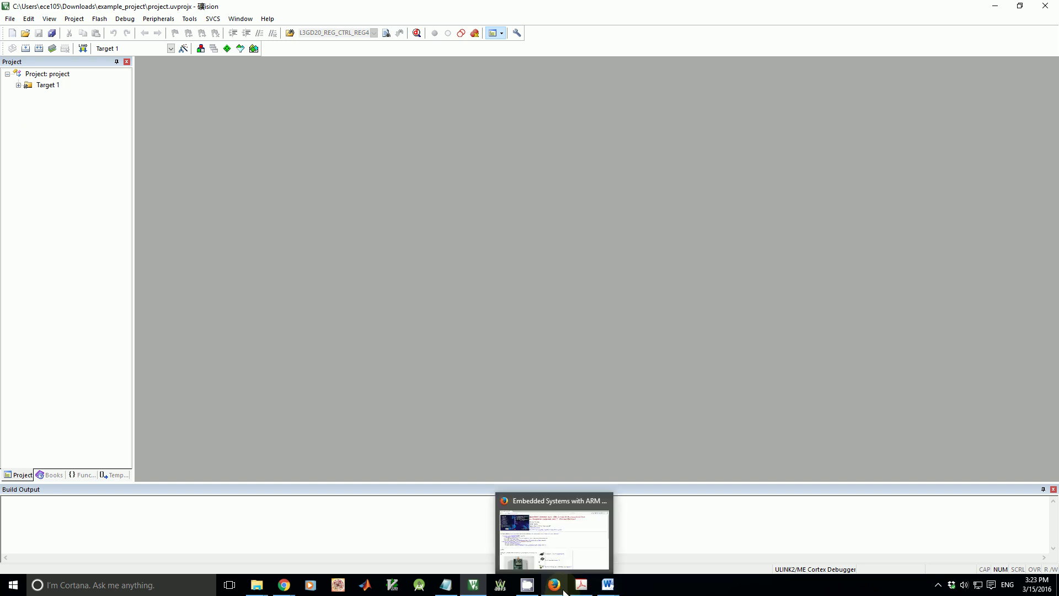
- Switch to Firefox and go to the Example Labs page of Keil project templates
left_click(548, 550)
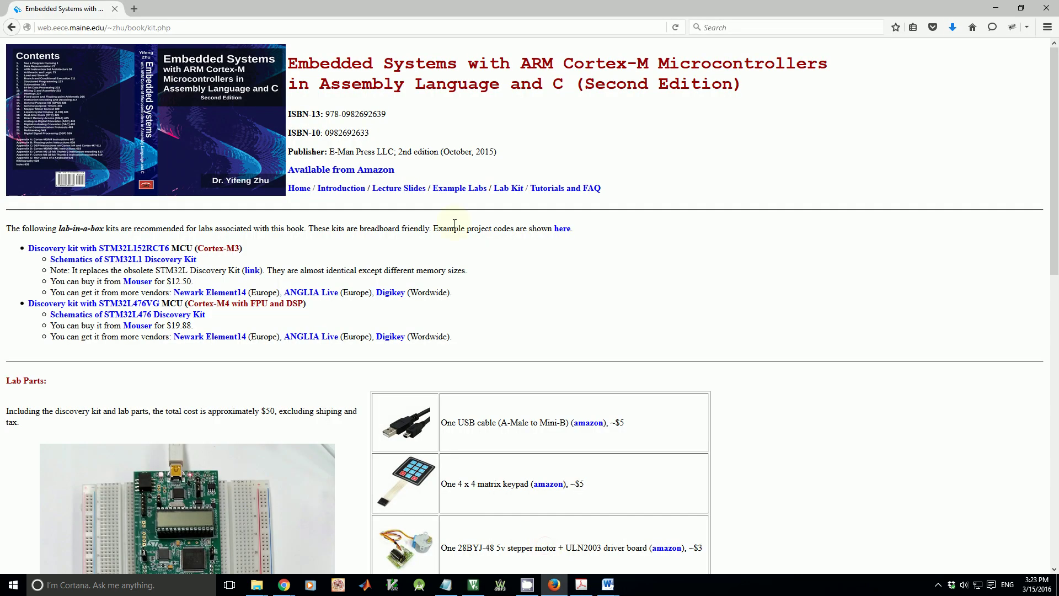
left_click(460, 188)
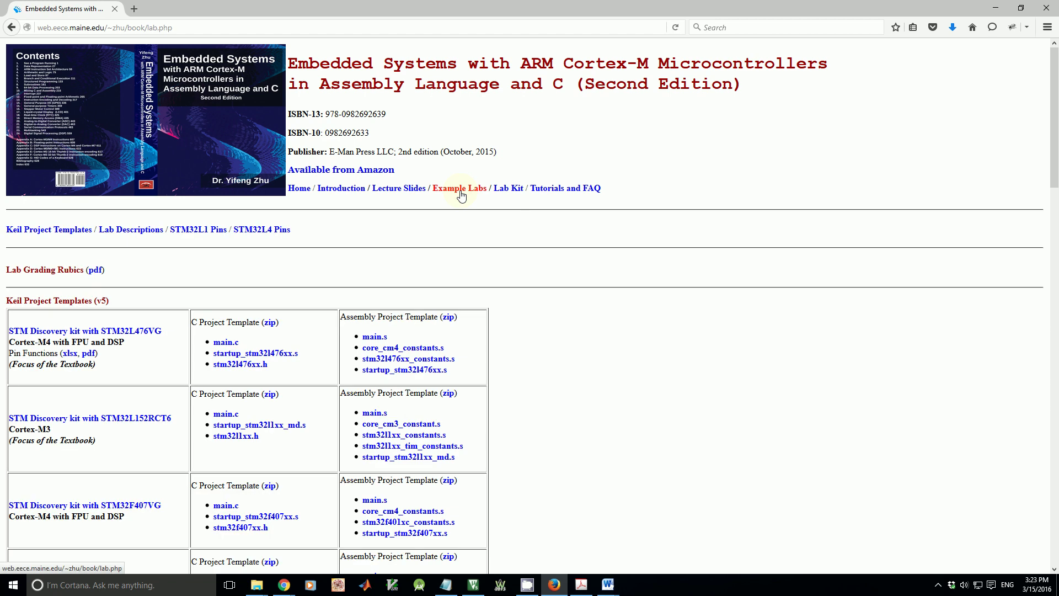
scroll(398, 244, "down", 3)
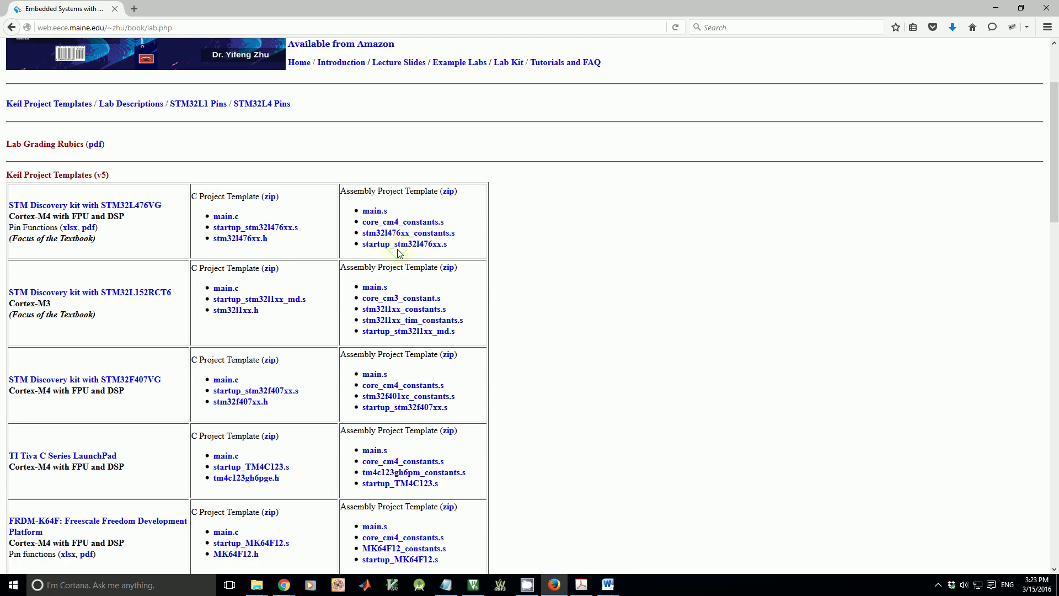
scroll(398, 253, "down", 2)
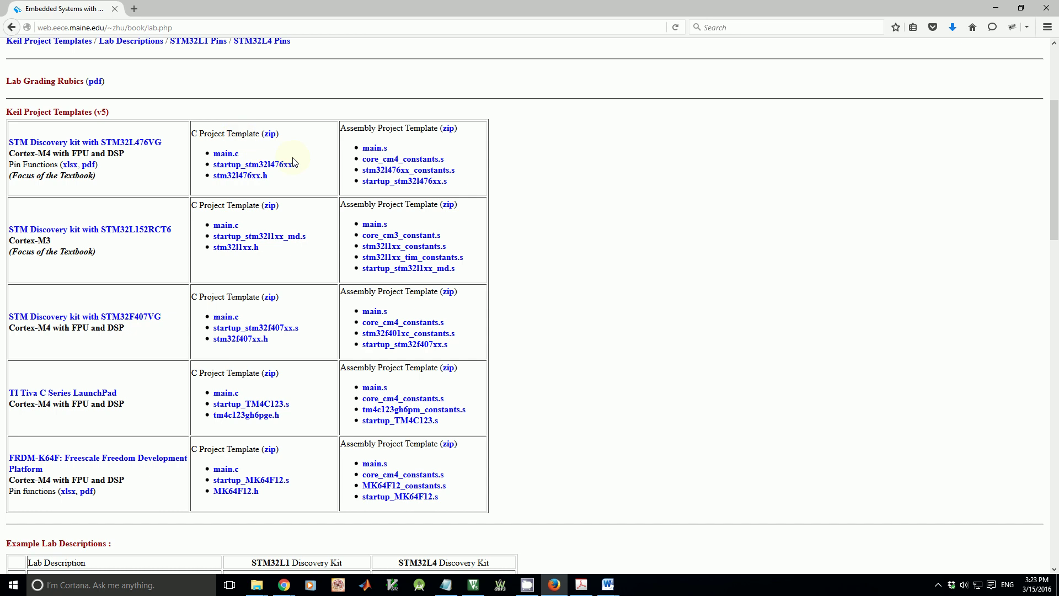
- Save the startup_stm32l476xx.s and stm32l476xx.h template links into example_project
right_click(277, 169)
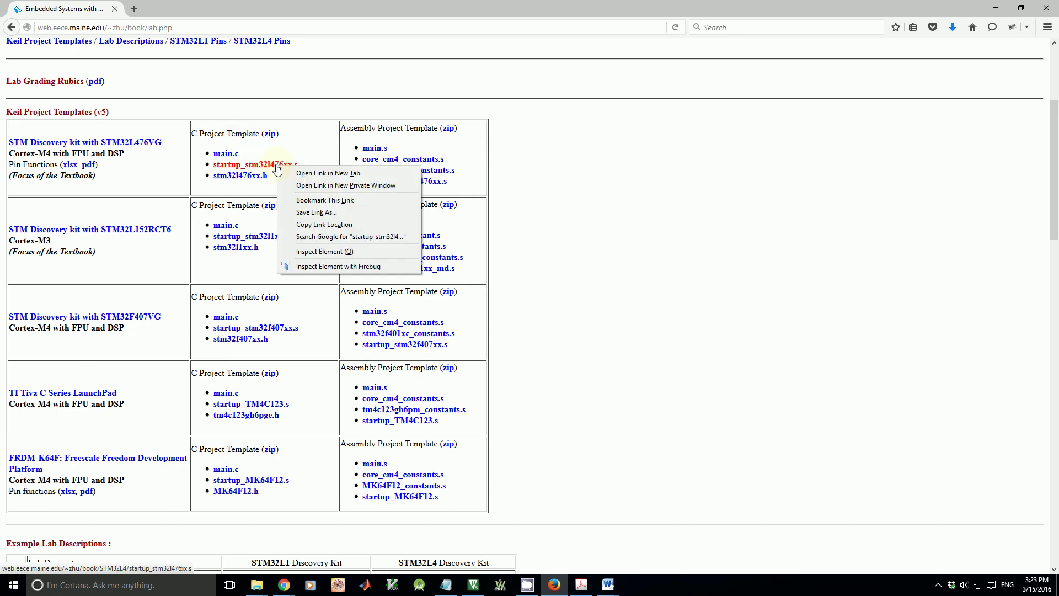
left_click(315, 212)
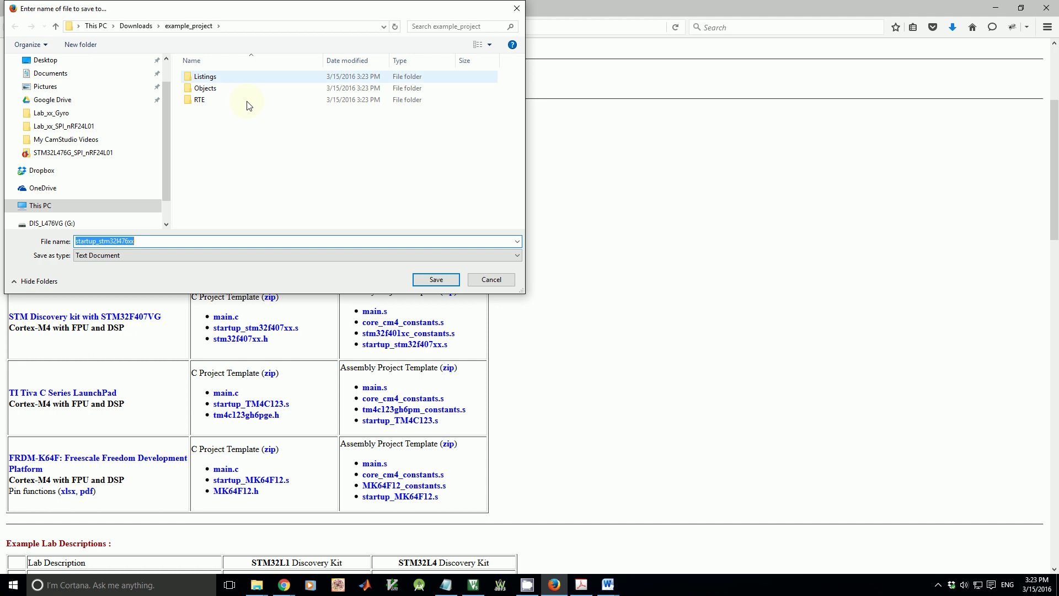
left_click(436, 280)
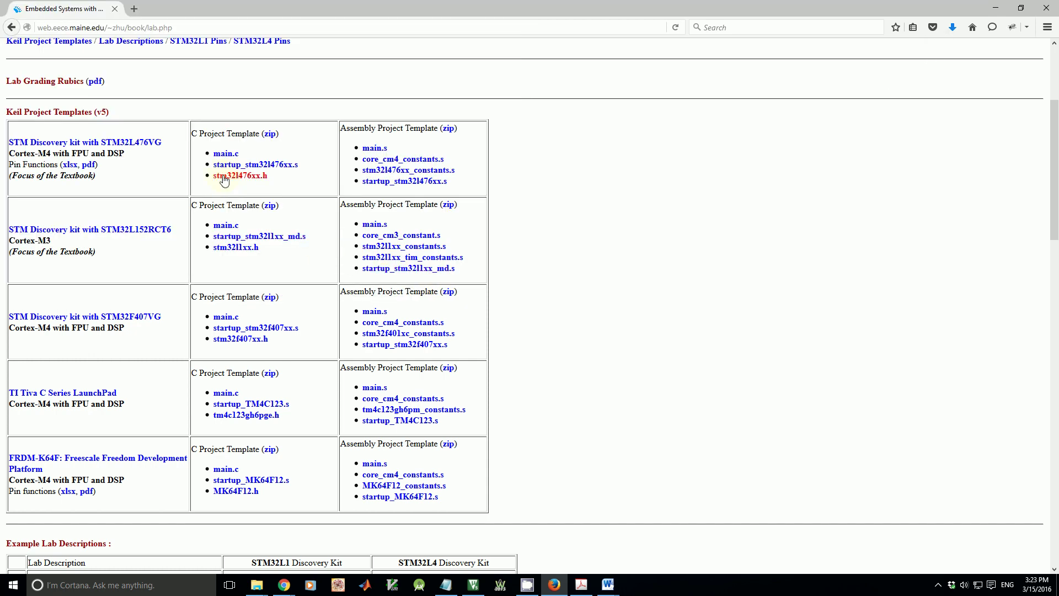
right_click(224, 177)
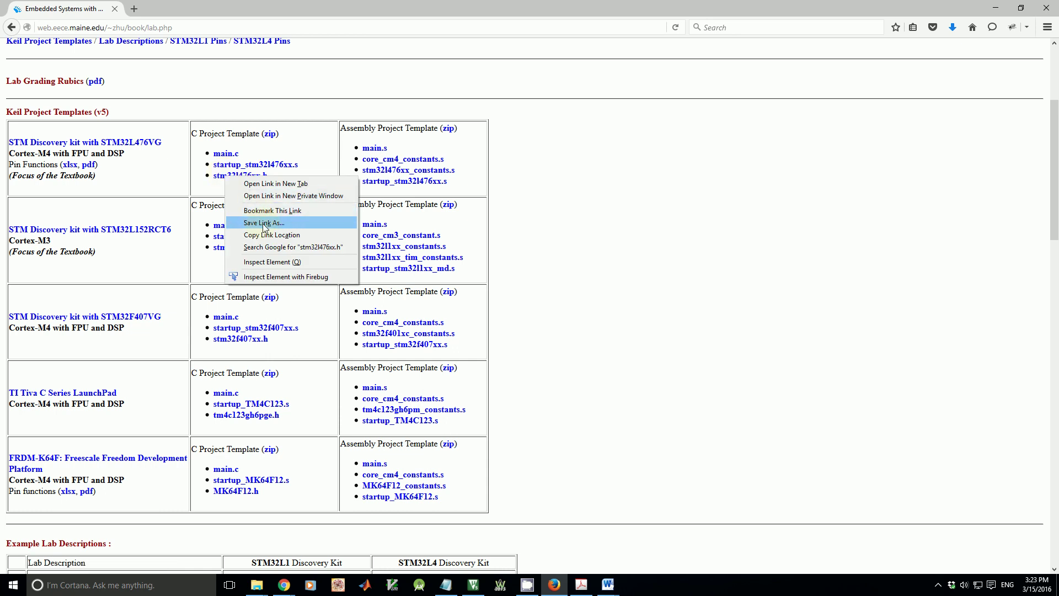
left_click(265, 224)
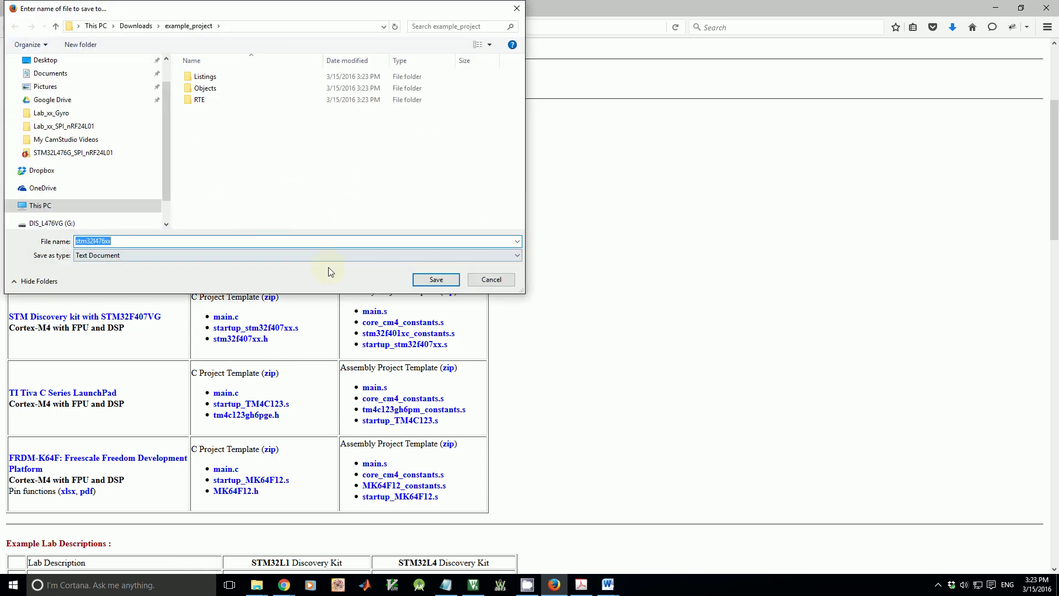
left_click(436, 280)
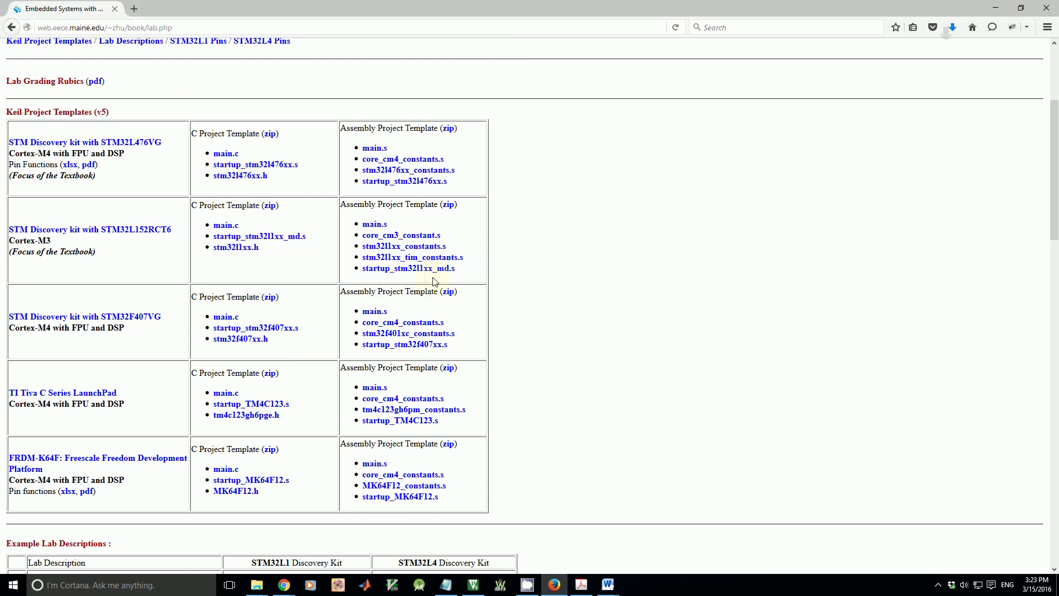
- Return to uVision, expand Target 1 and select Source Group 1
left_click(472, 584)
left_click(464, 553)
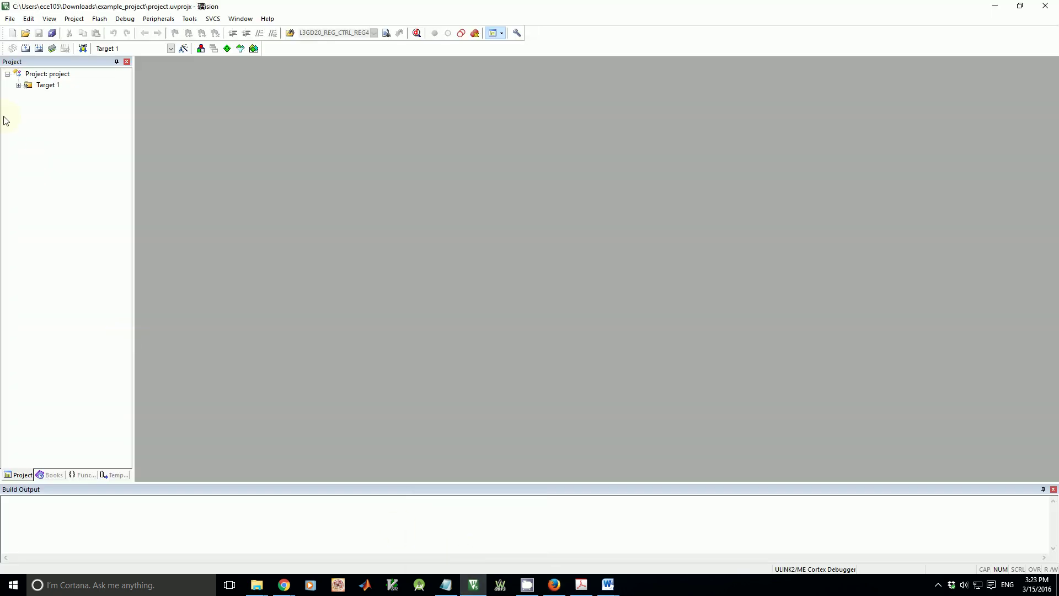
left_click(19, 85)
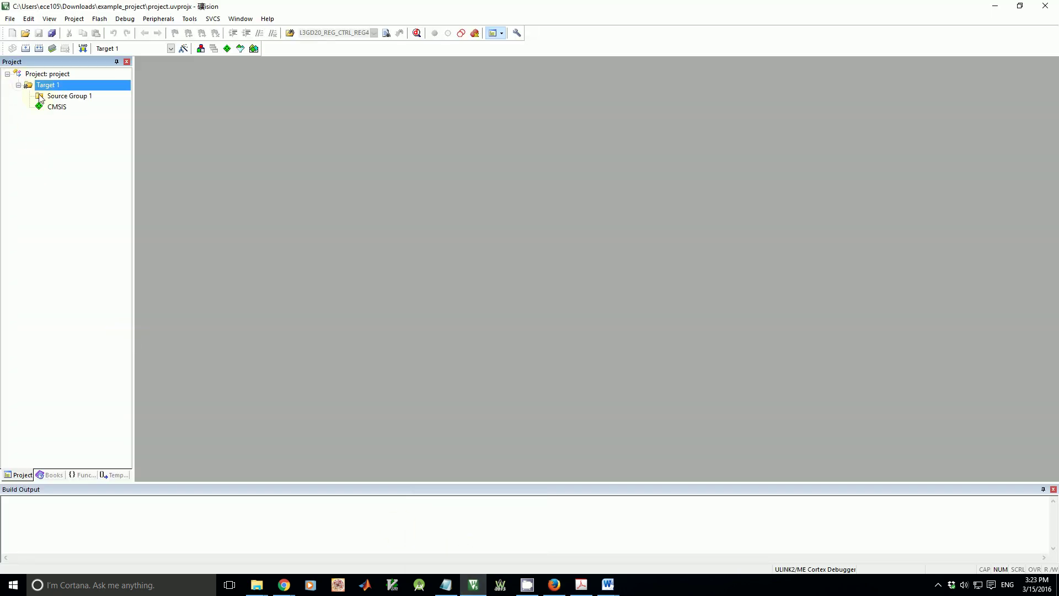
left_click(67, 97)
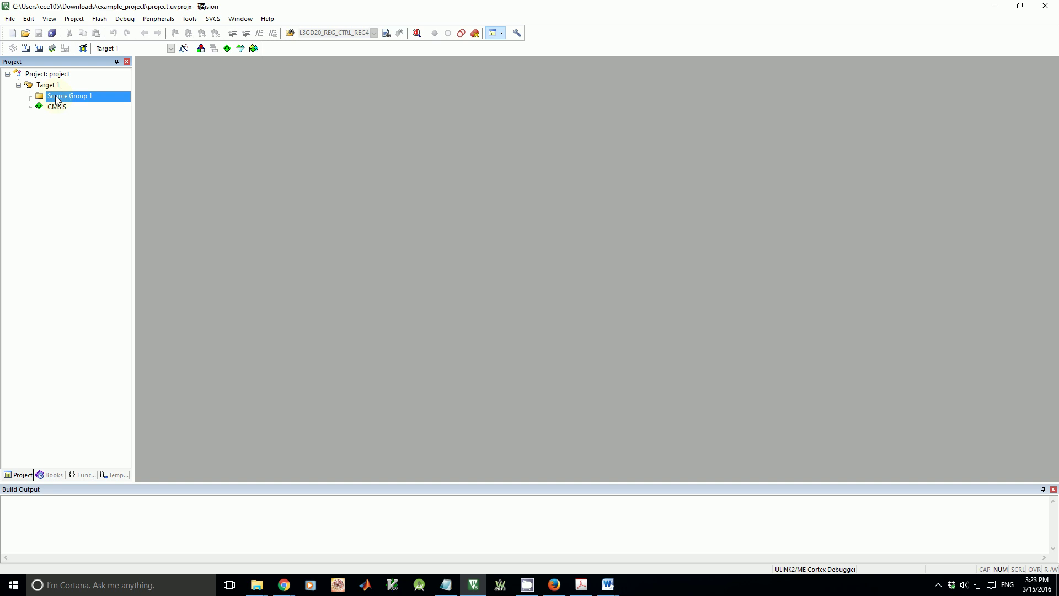
- Add startup_stm32l476xx.s to Source Group 1 using the assembly file-type filter
right_click(56, 98)
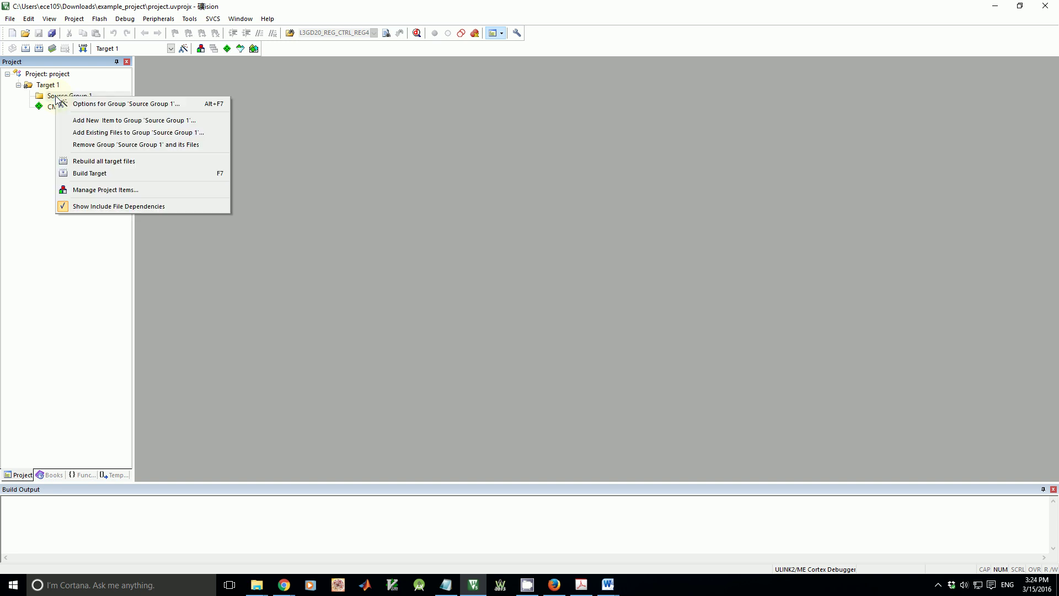
left_click(69, 134)
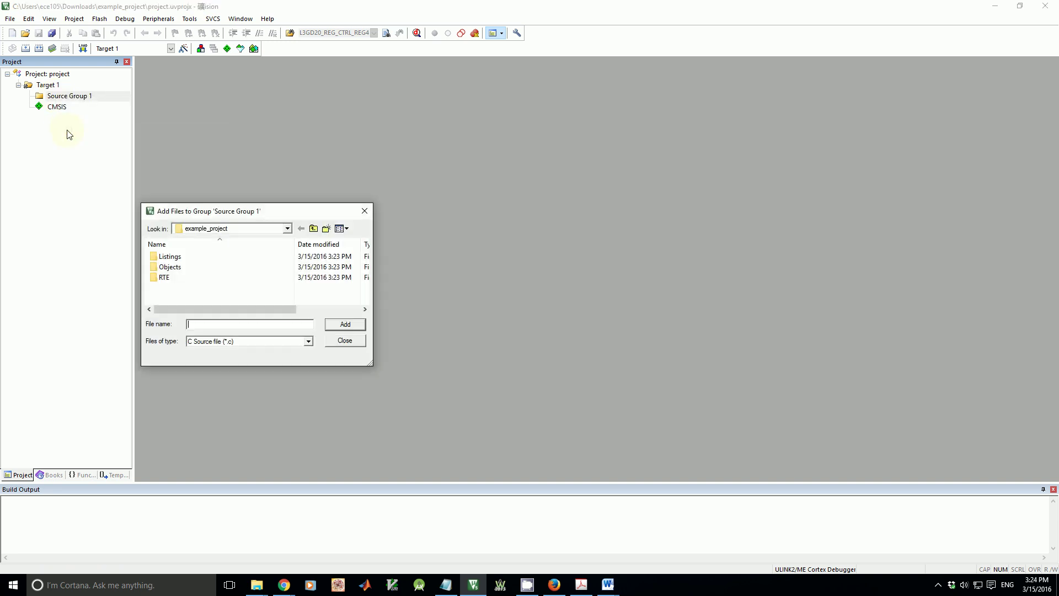
left_click(252, 343)
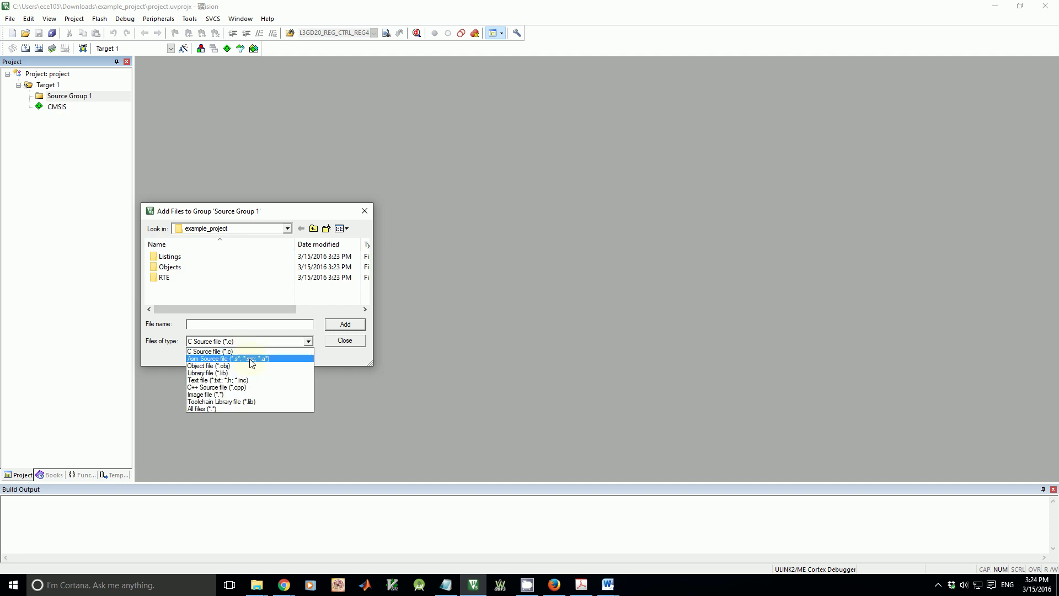
left_click(250, 358)
left_click(189, 288)
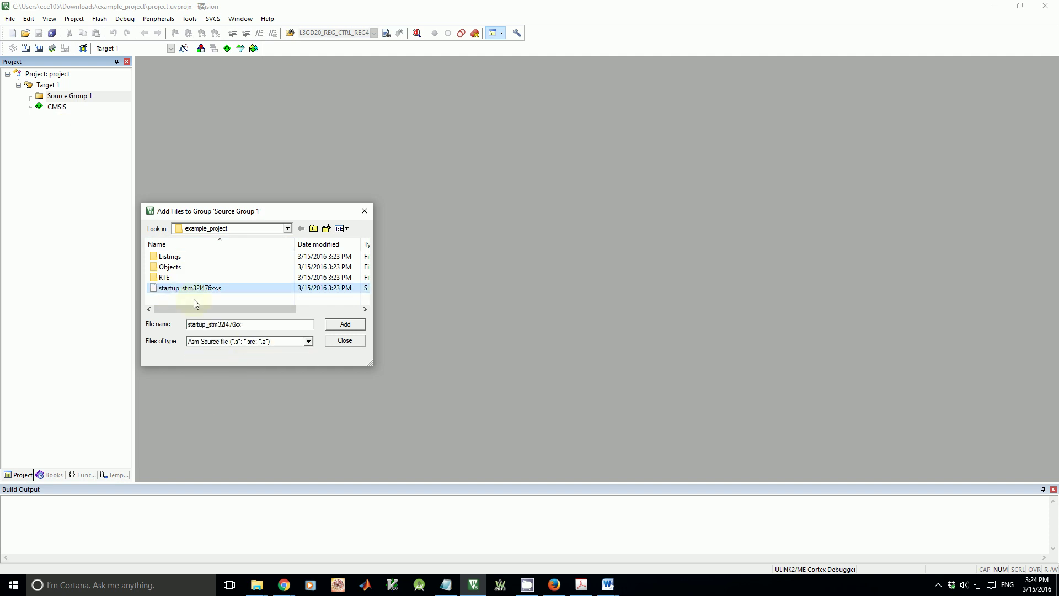
left_click(345, 323)
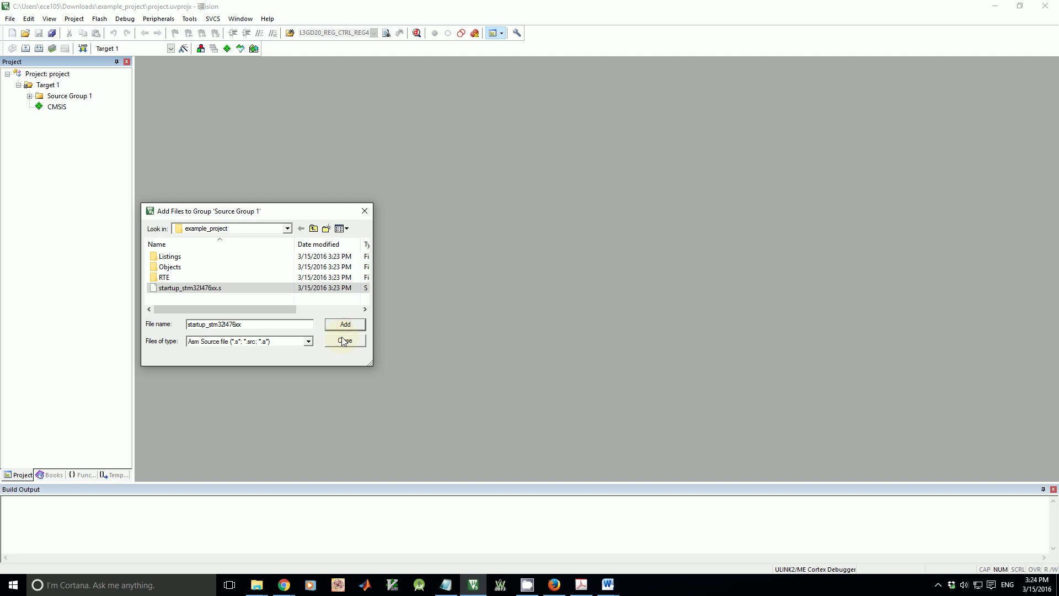
left_click(343, 343)
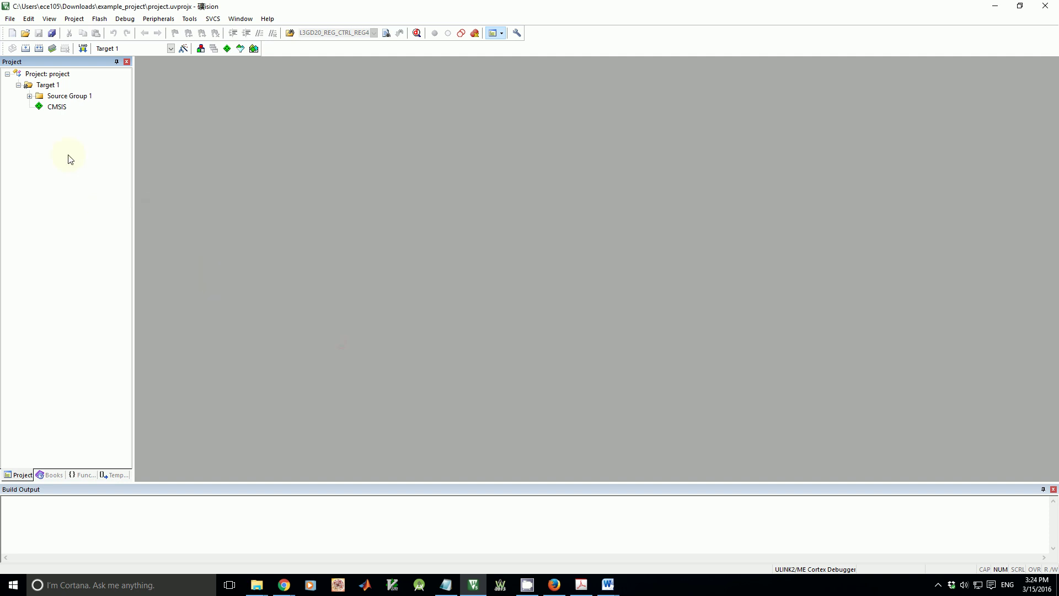
left_click(30, 97)
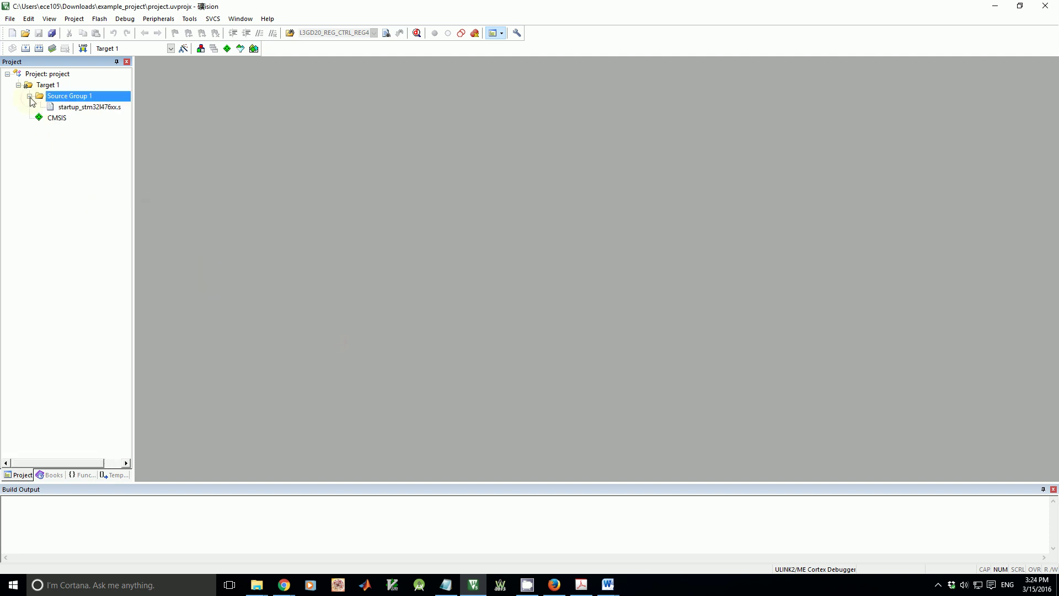
- Start a new C File (.c) item in Source Group 1, named main
right_click(70, 101)
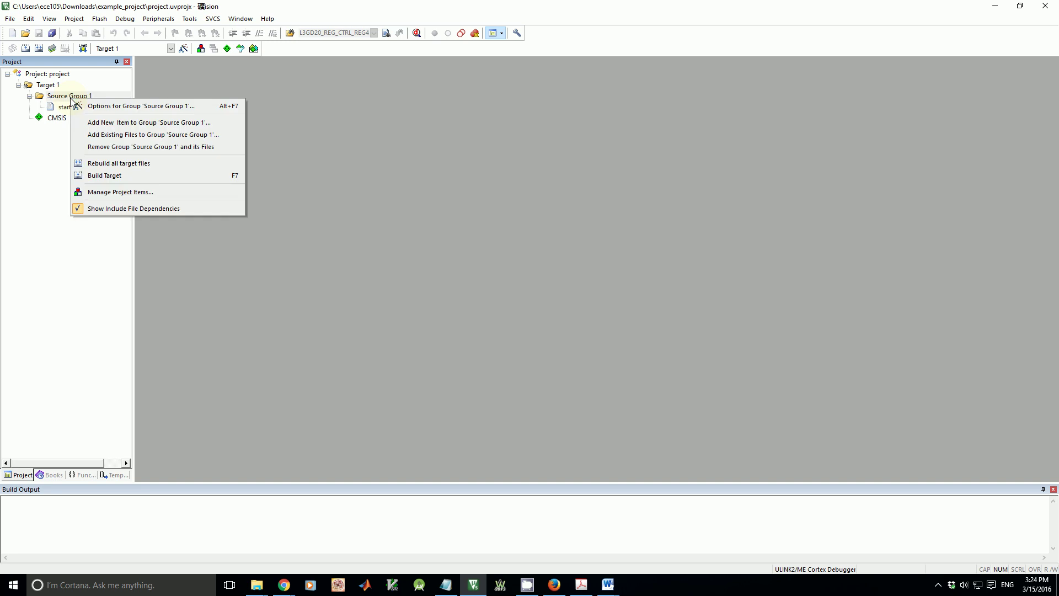
left_click(93, 125)
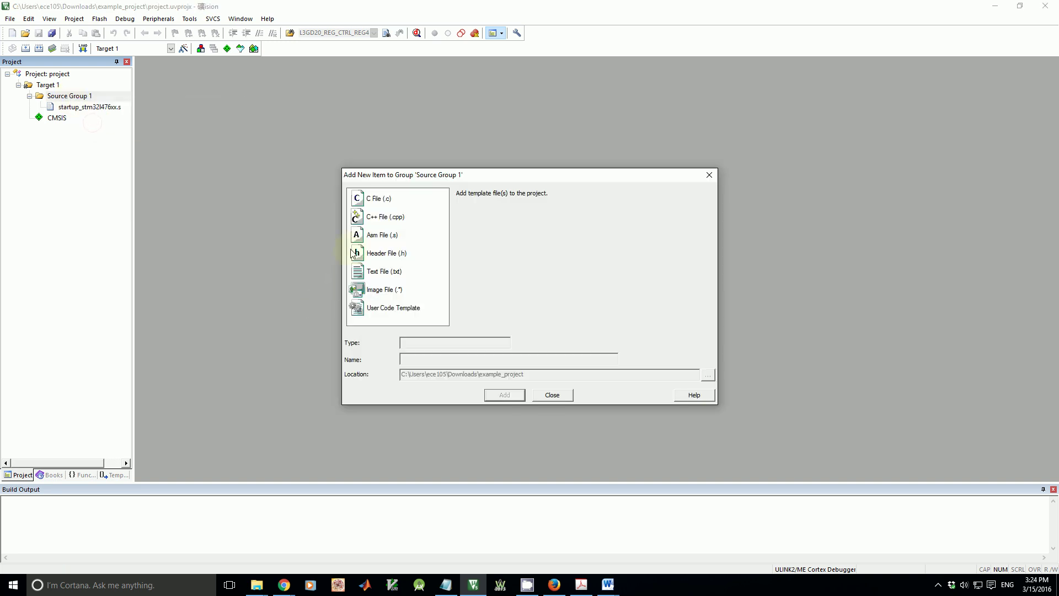
left_click(367, 201)
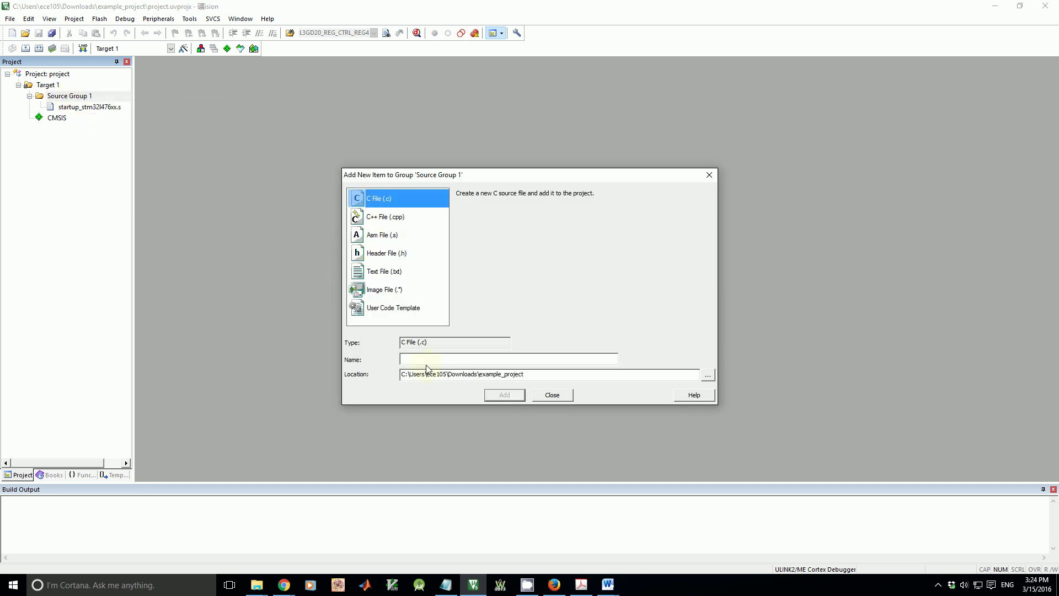
left_click(424, 359)
type("main")
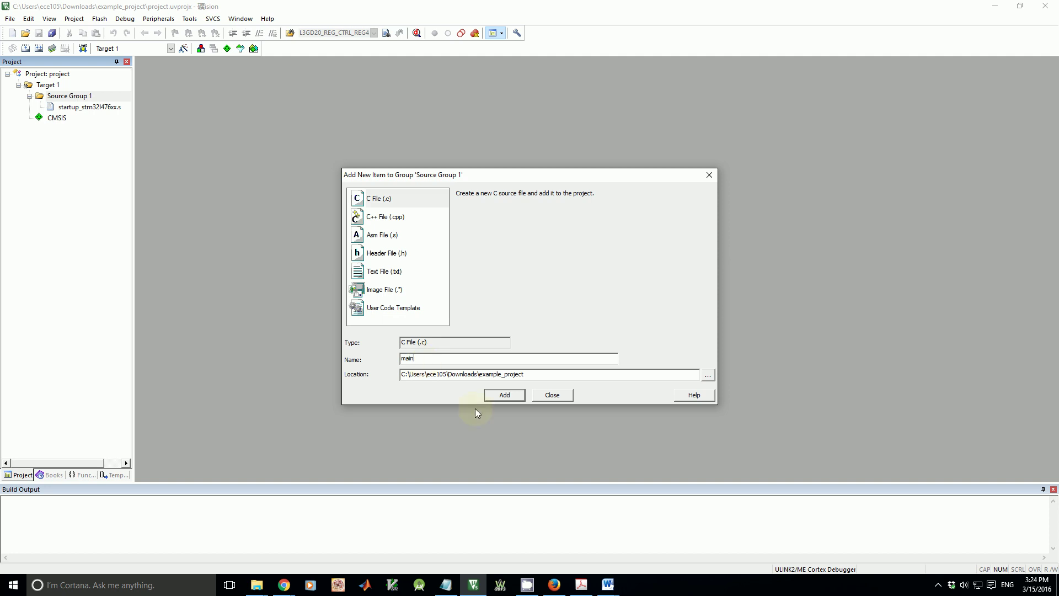
- Add main.c to the group and begin it with the stm32l476xx.h include
left_click(499, 396)
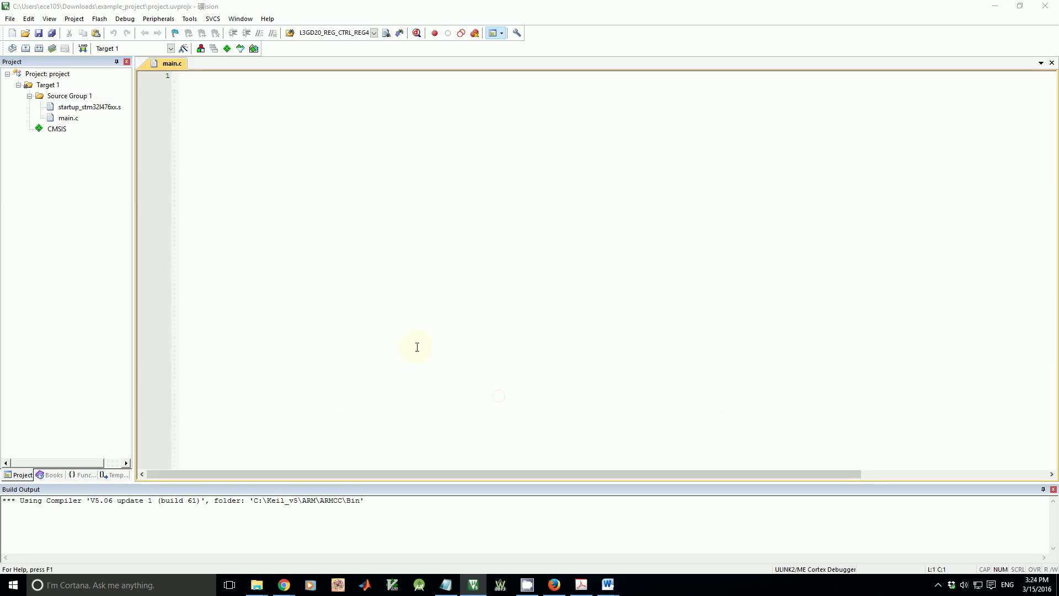
left_click(266, 173)
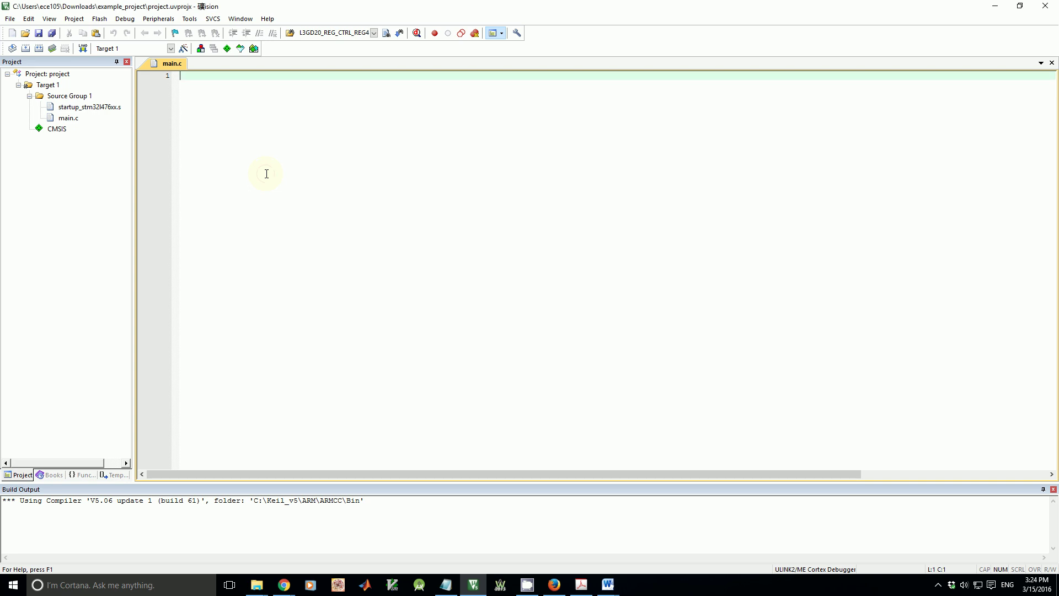
key("Return")
type("#")
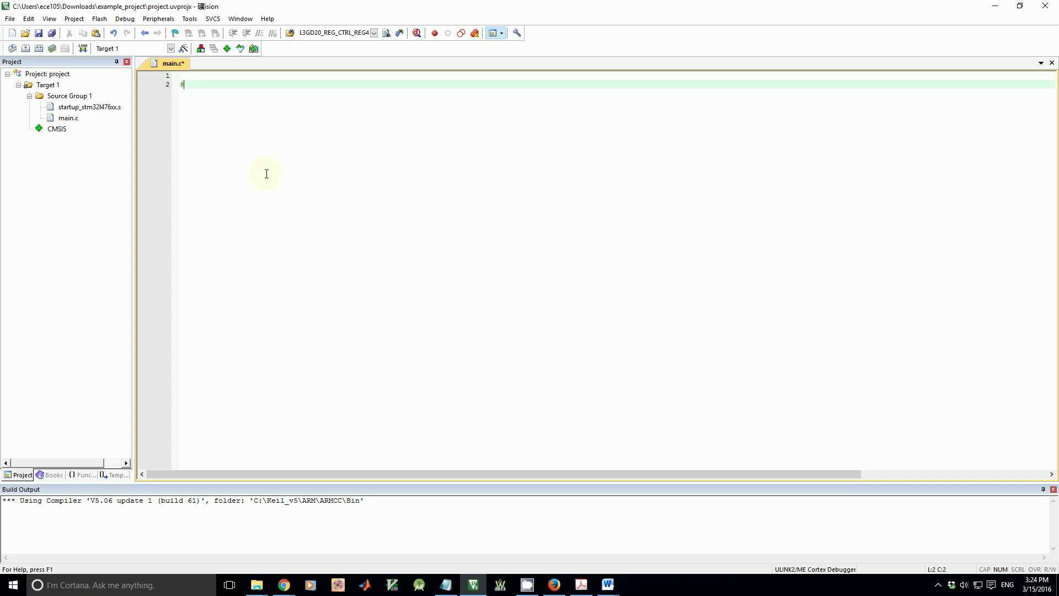
type("include")
type(" \"")
left_click(608, 585)
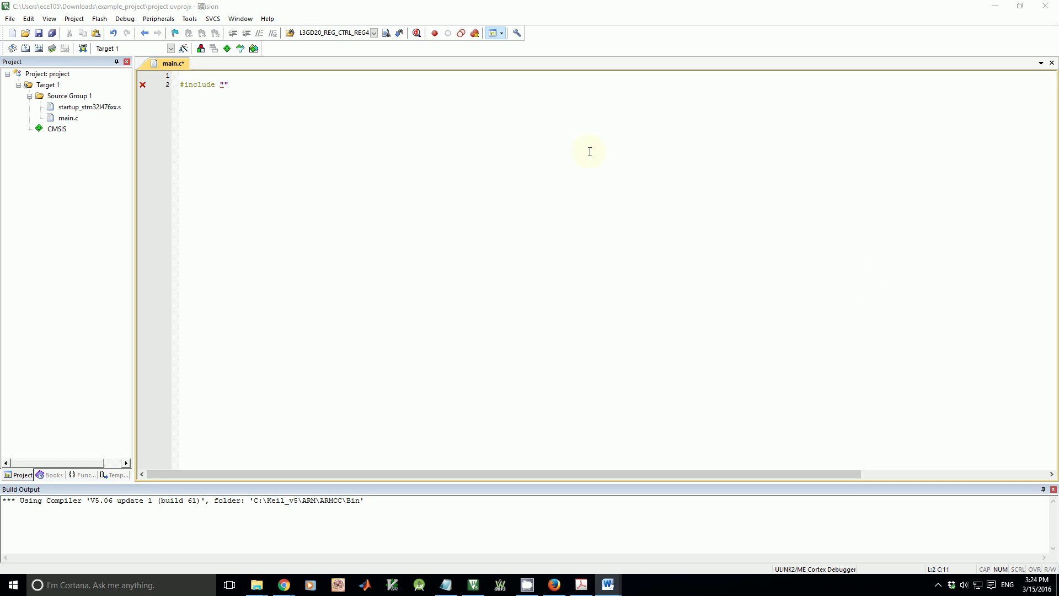
left_click(223, 84)
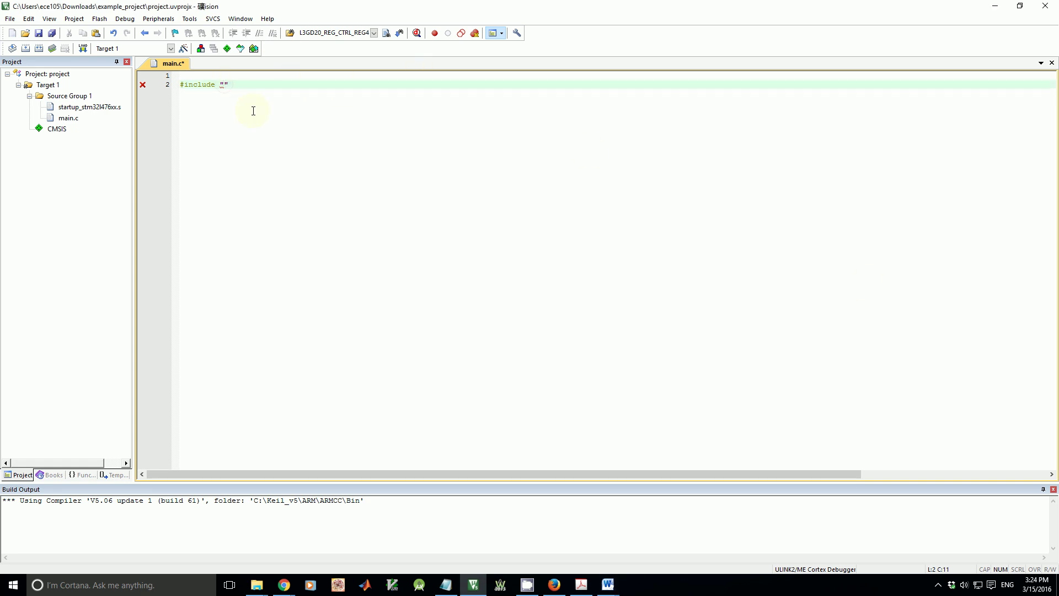
type("stm32l")
type("4")
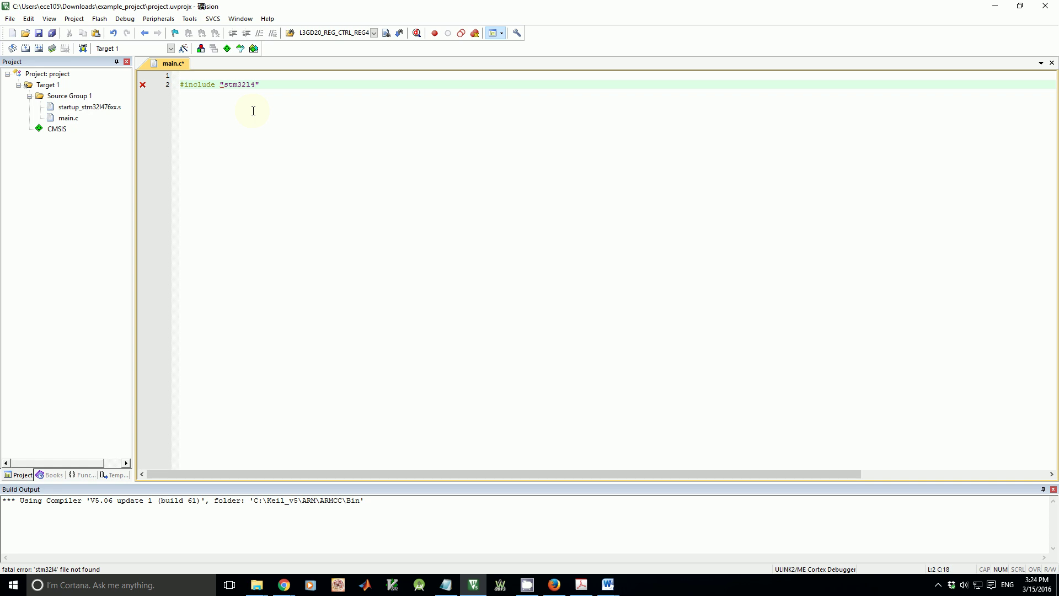
type("7")
type("6xx")
type(".h\"")
- Write int main(void) containing while(1); below the include, and save main.c
key("Return")
key("Return")
type("int ")
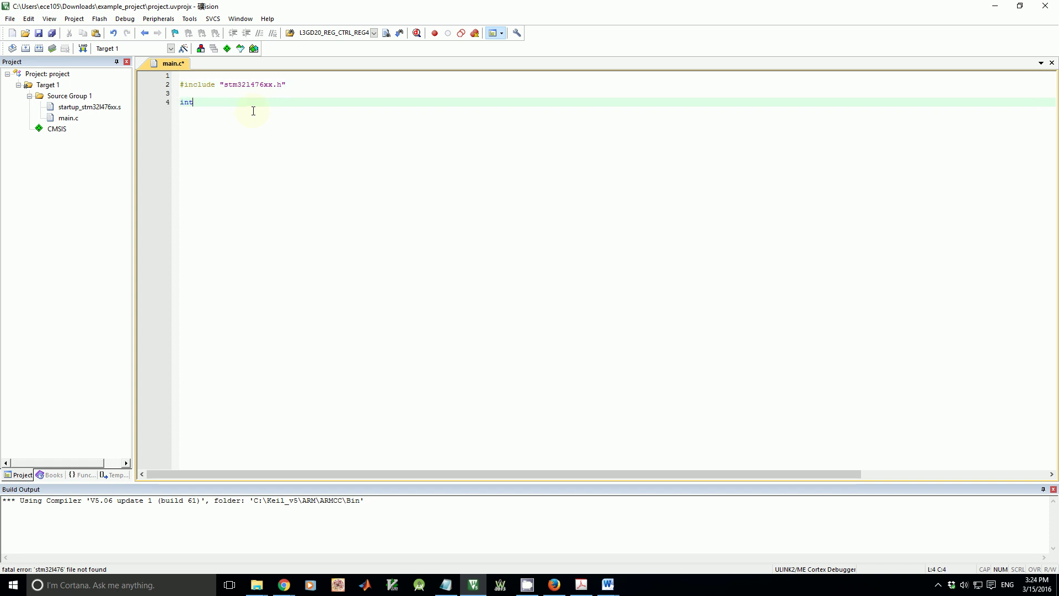
type("main(")
type("void){}")
key("Return")
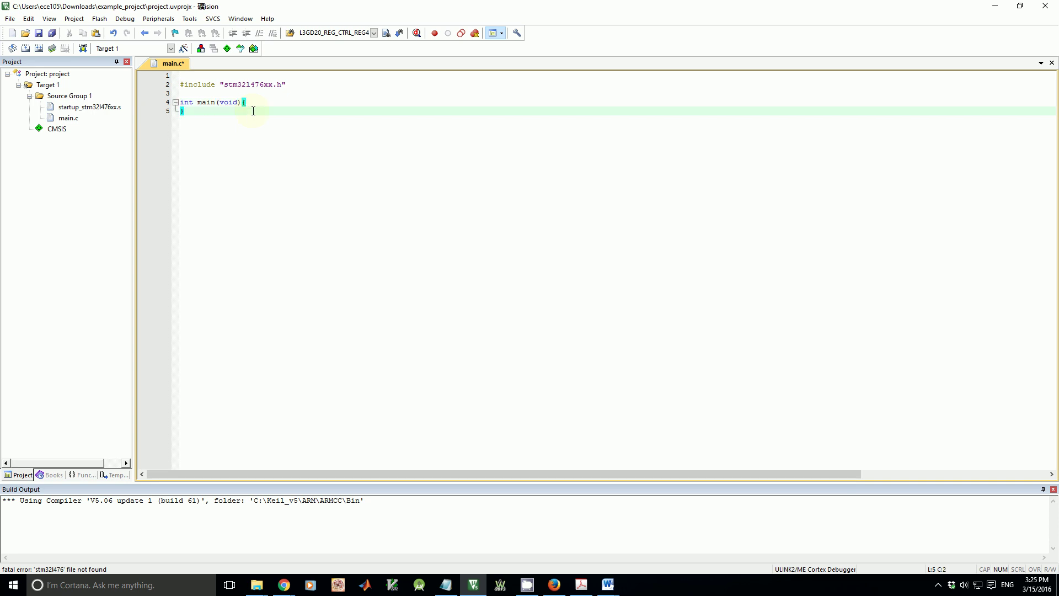
key("Return")
key("Up")
key("Up")
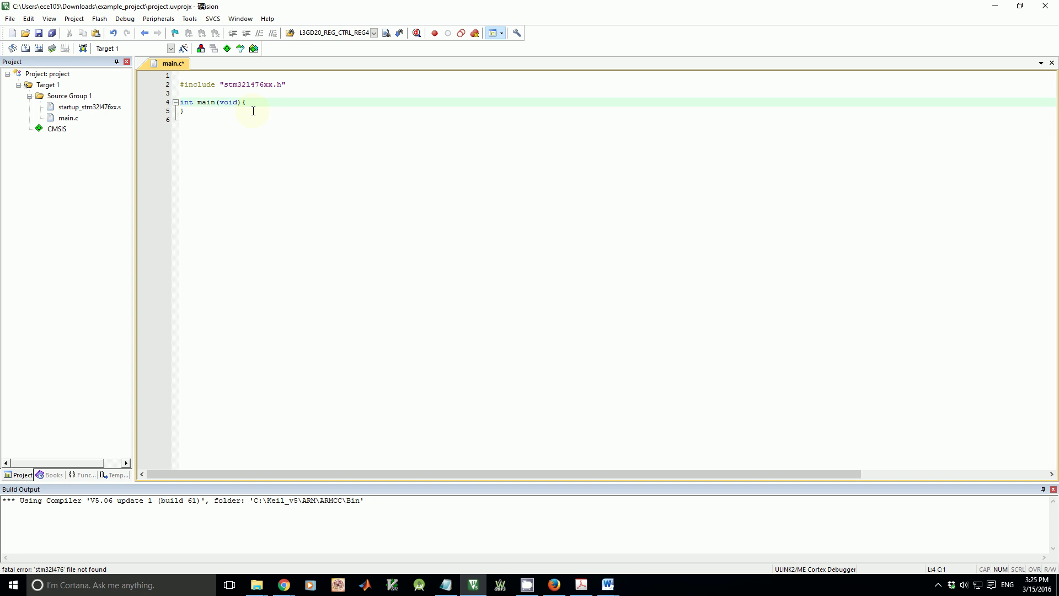
key("End")
key("Return")
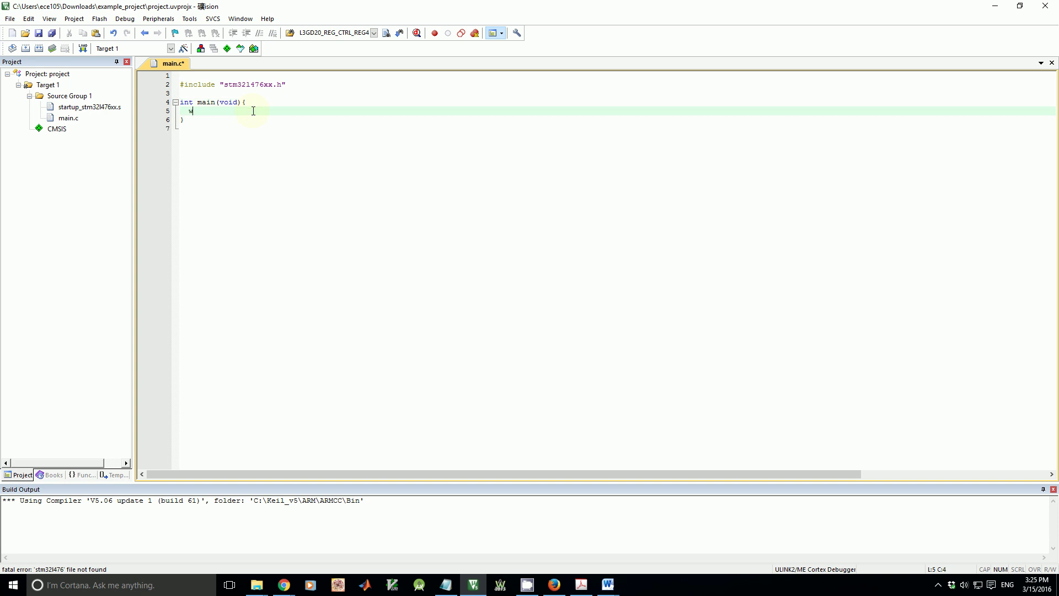
type("hile")
type("(1);")
left_click(38, 33)
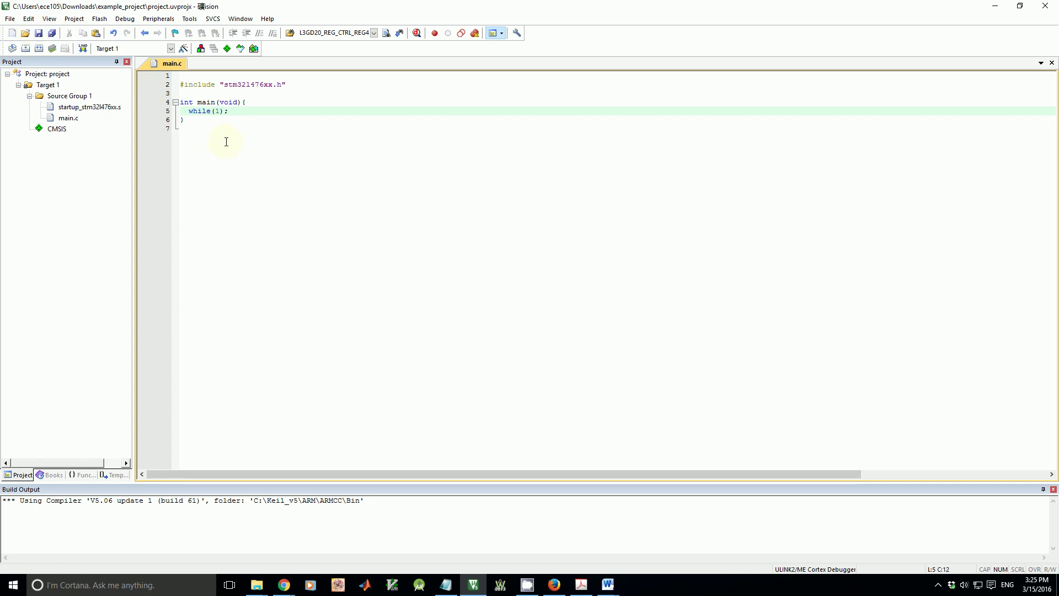
- Review Target 1's Device, Output and Linker settings, finishing on the Debug settings
left_click(184, 49)
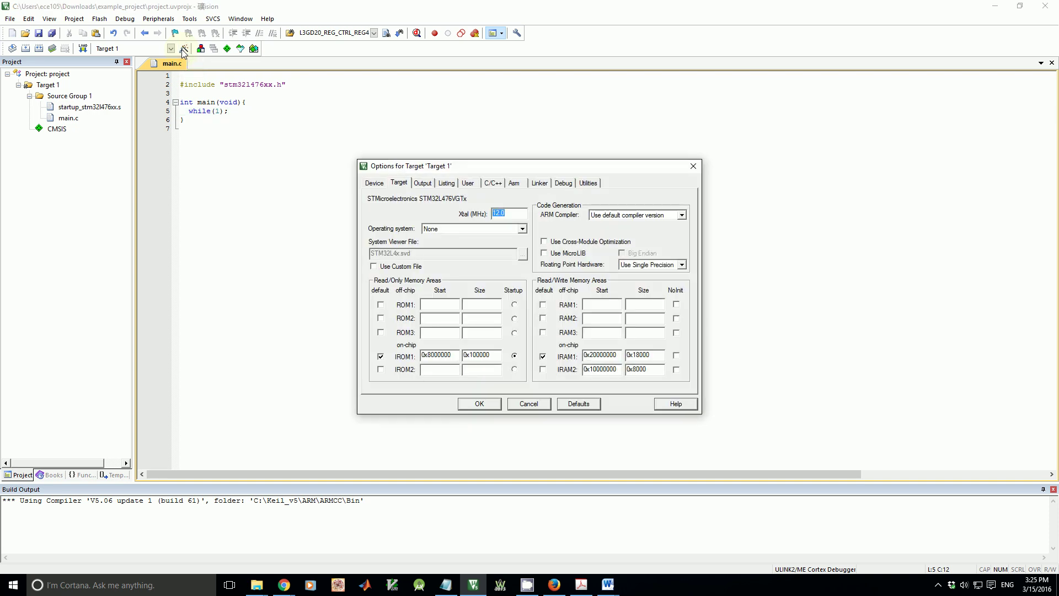
left_click(374, 183)
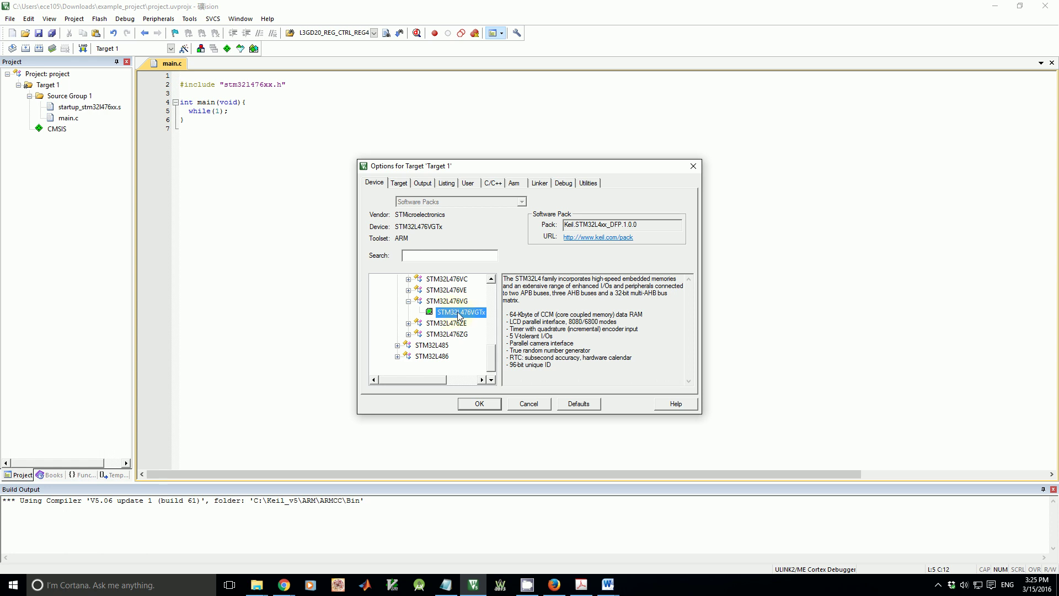
left_click(422, 183)
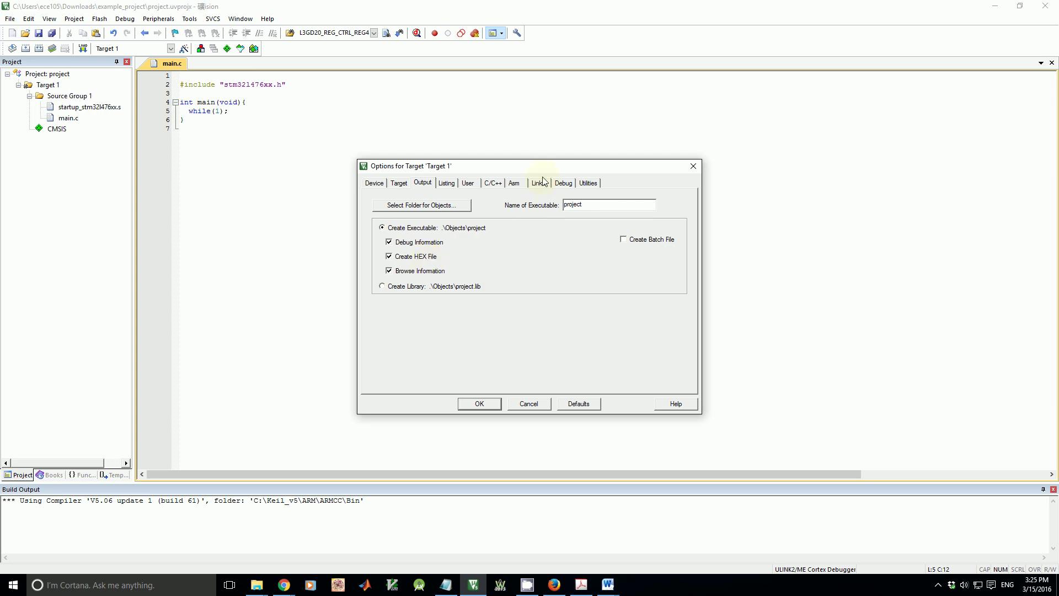
left_click(540, 184)
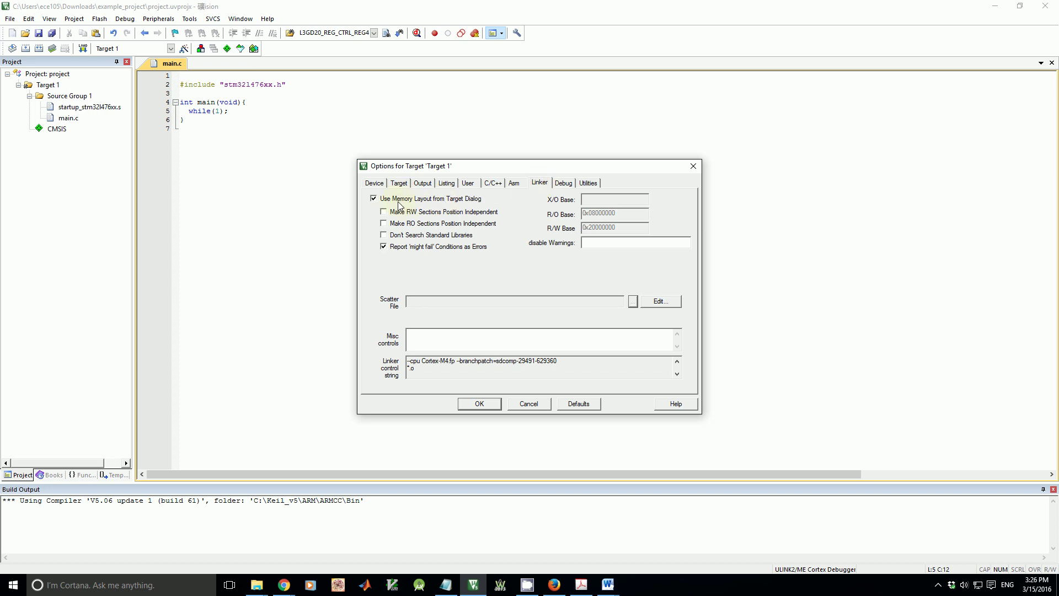
left_click(565, 186)
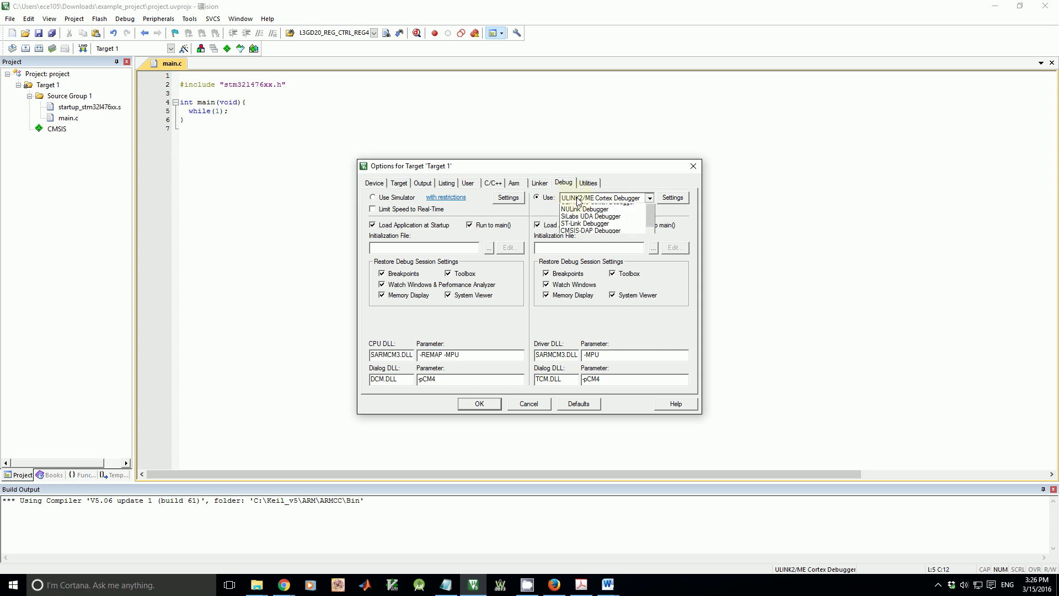
- Select ST-Link Debugger as the hardware debugger and open its driver Settings
left_click(579, 198)
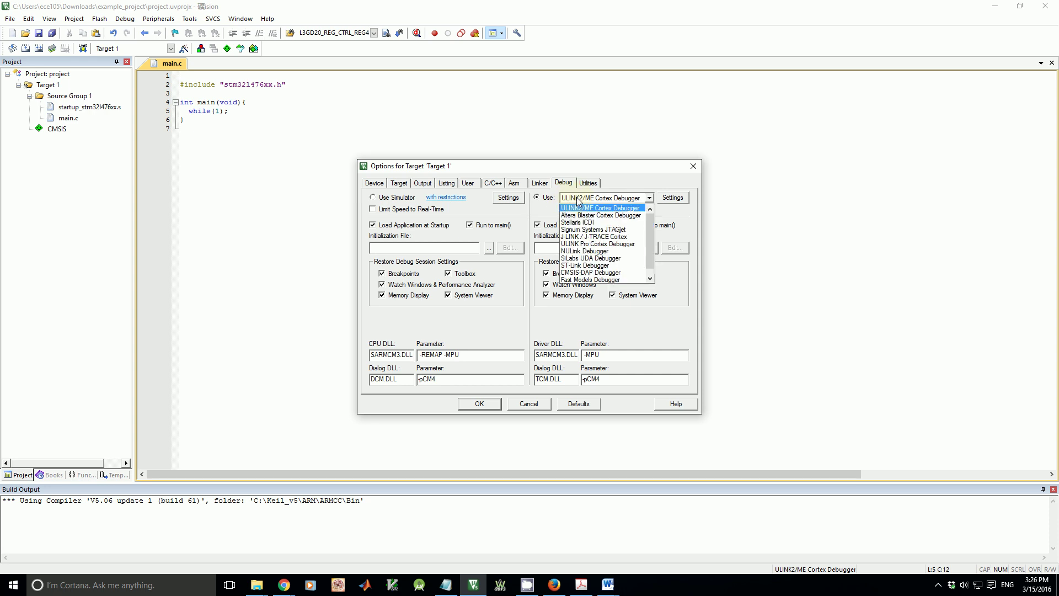
left_click(589, 266)
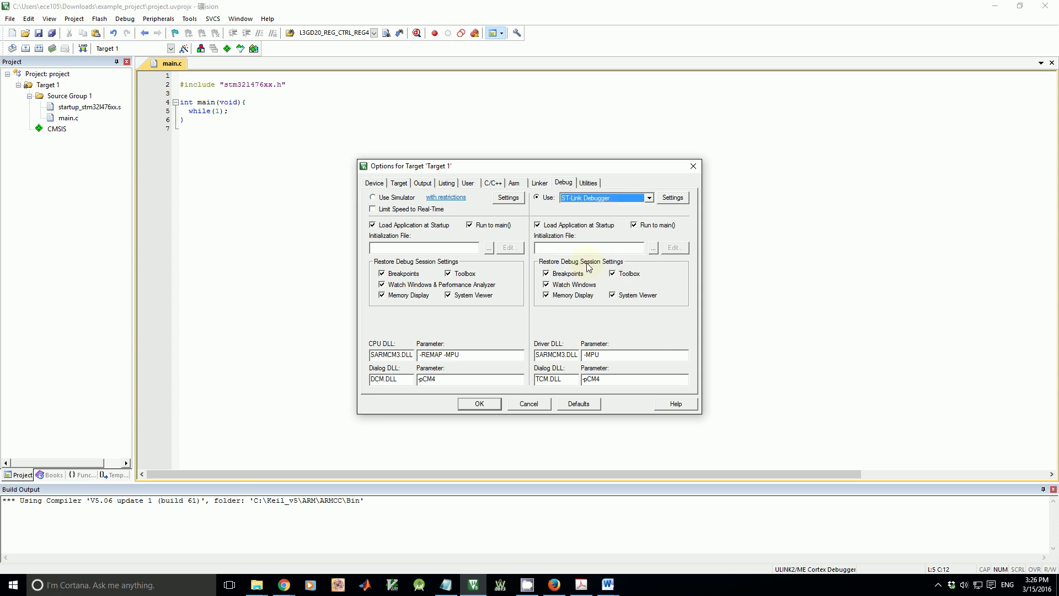
left_click(672, 198)
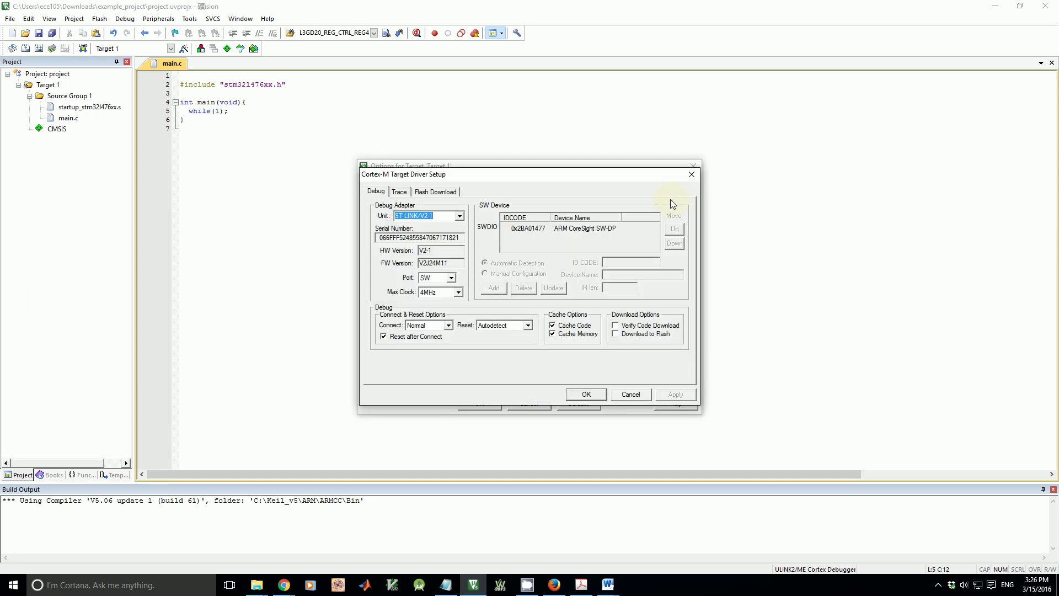
- Keep the ST-Link port on SW, confirm the STM32L4xx 1MB Flash algorithm, and accept the setup
left_click(451, 277)
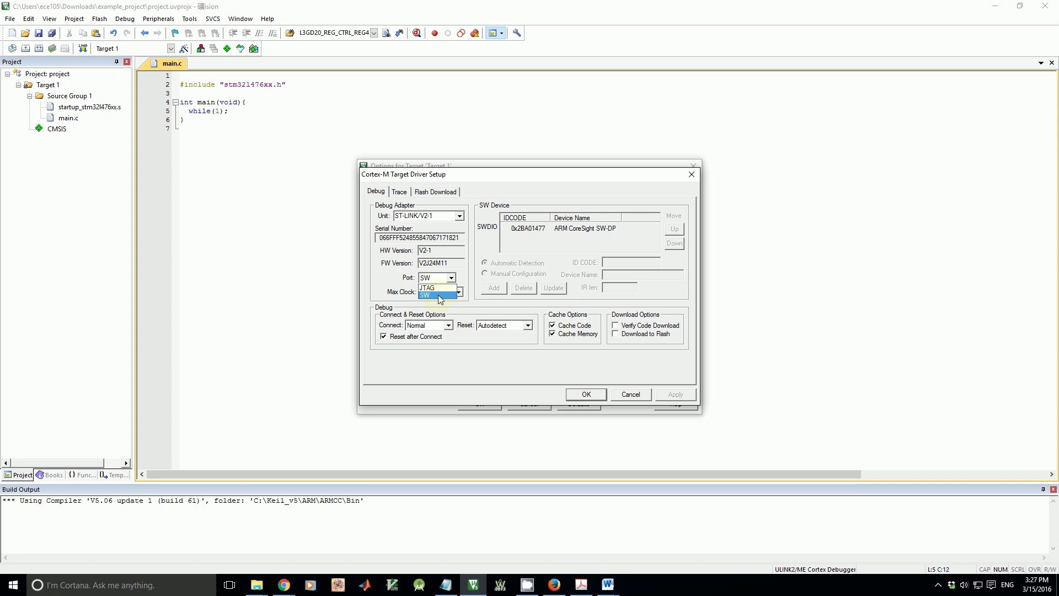
left_click(439, 296)
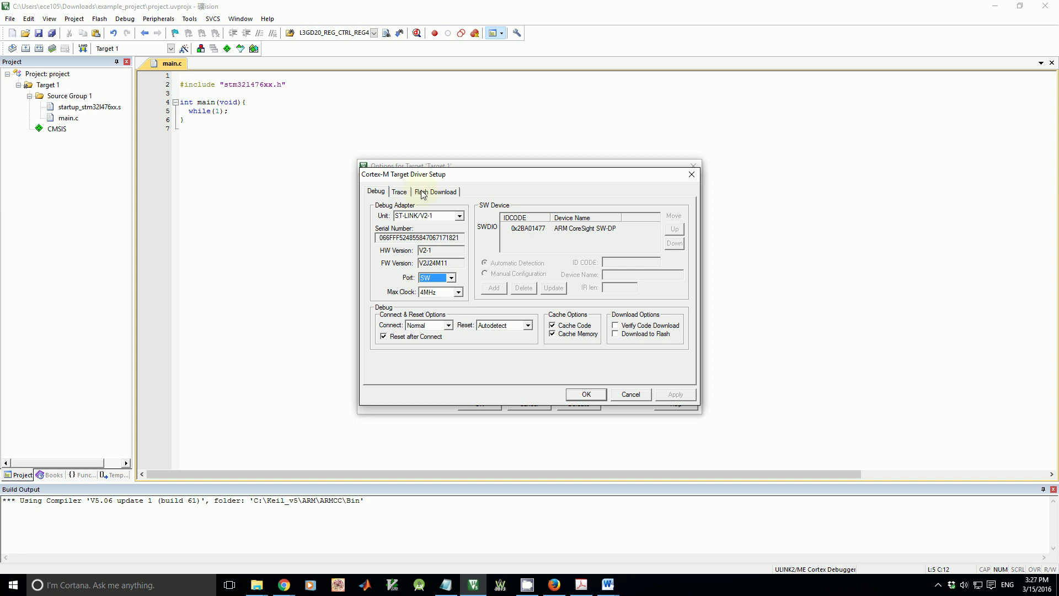
left_click(421, 194)
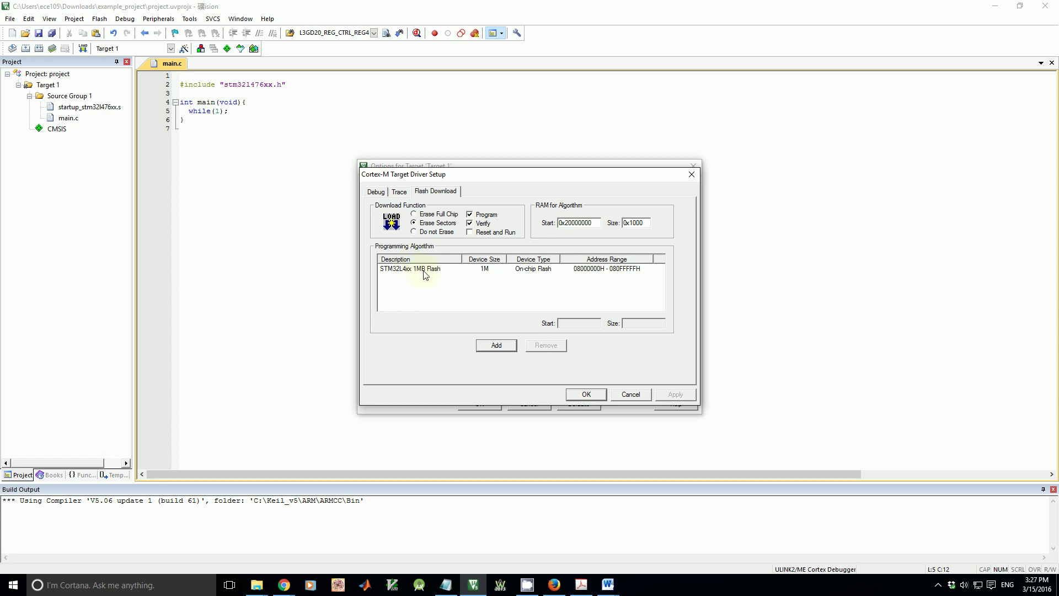
left_click(495, 344)
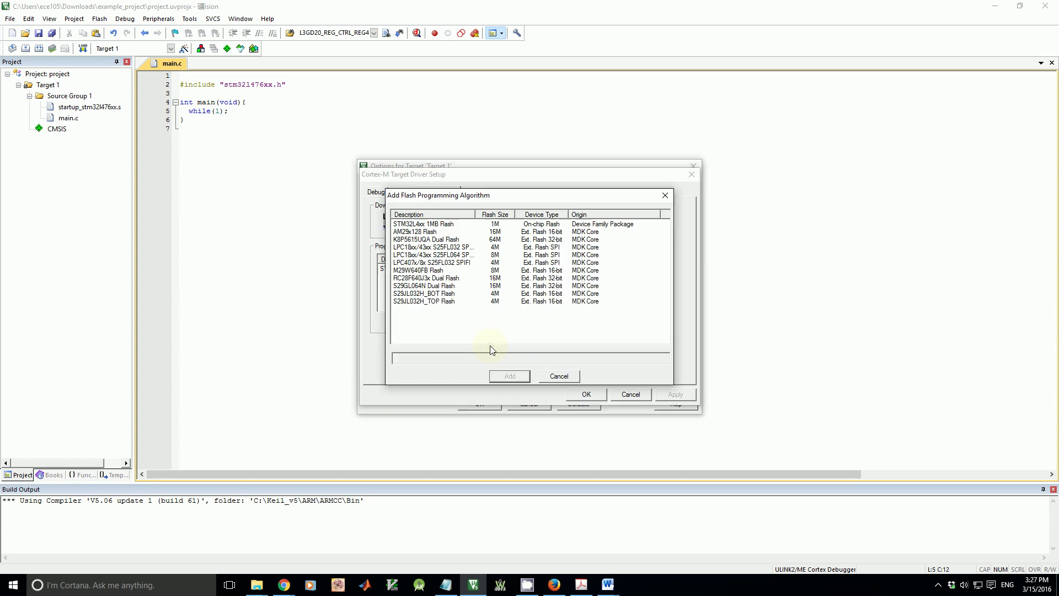
left_click(425, 225)
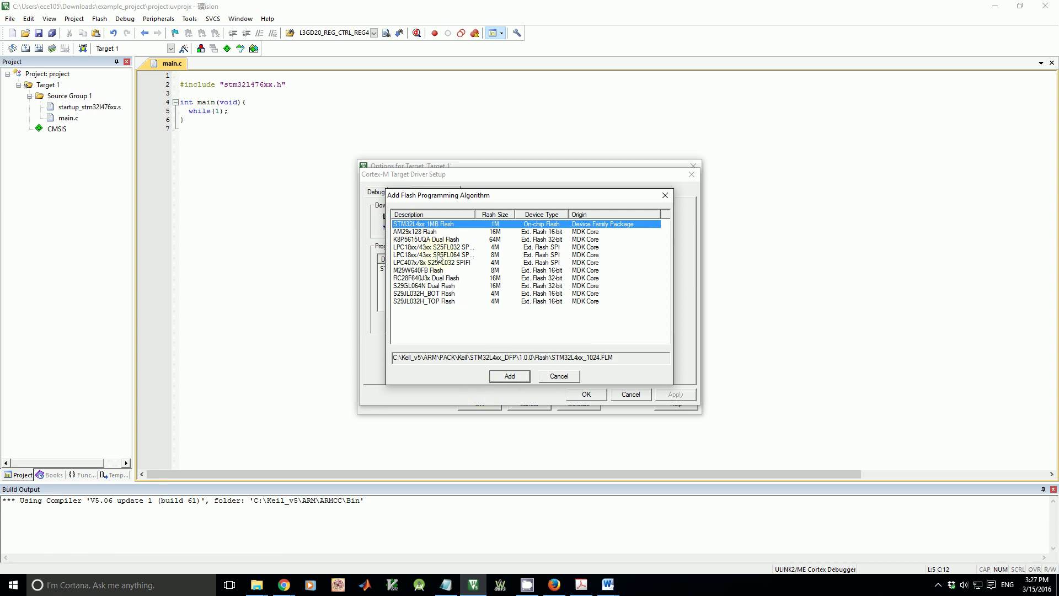
left_click(556, 377)
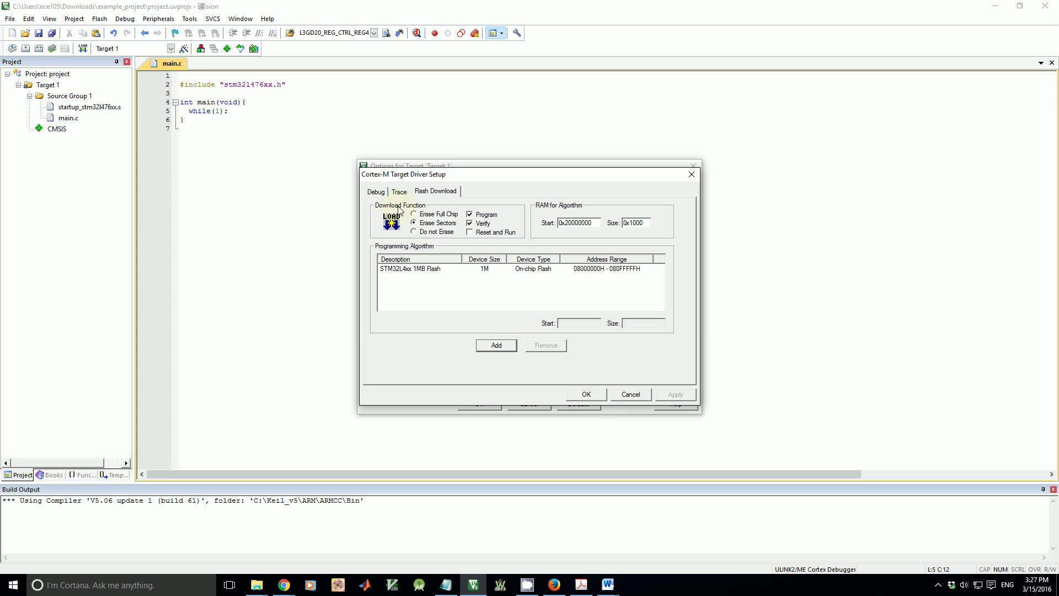
left_click(589, 395)
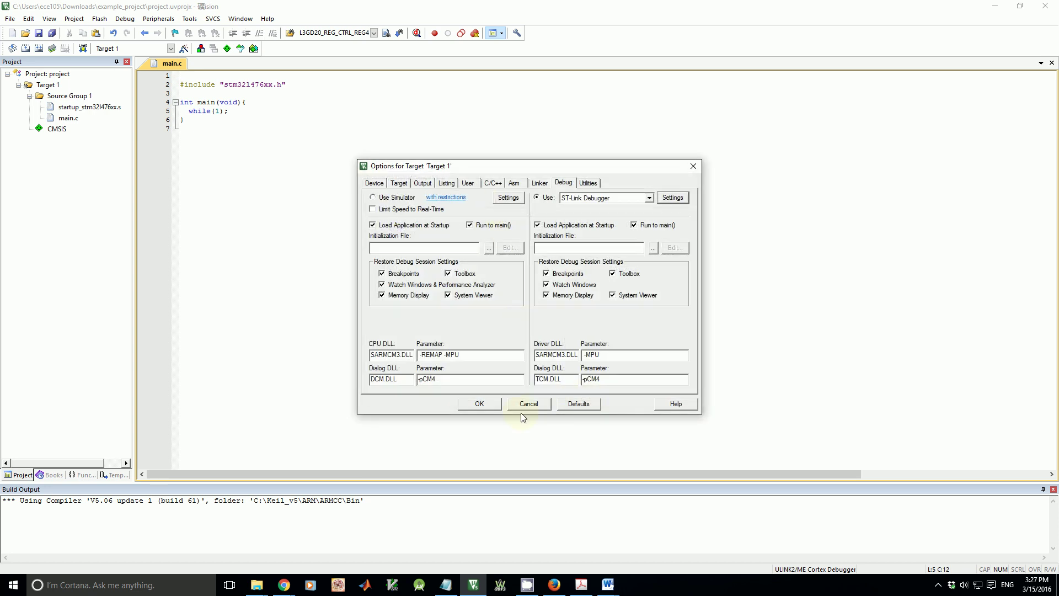
- Apply the target options and build main.c into project.axf with 0 errors and 0 warnings
left_click(479, 403)
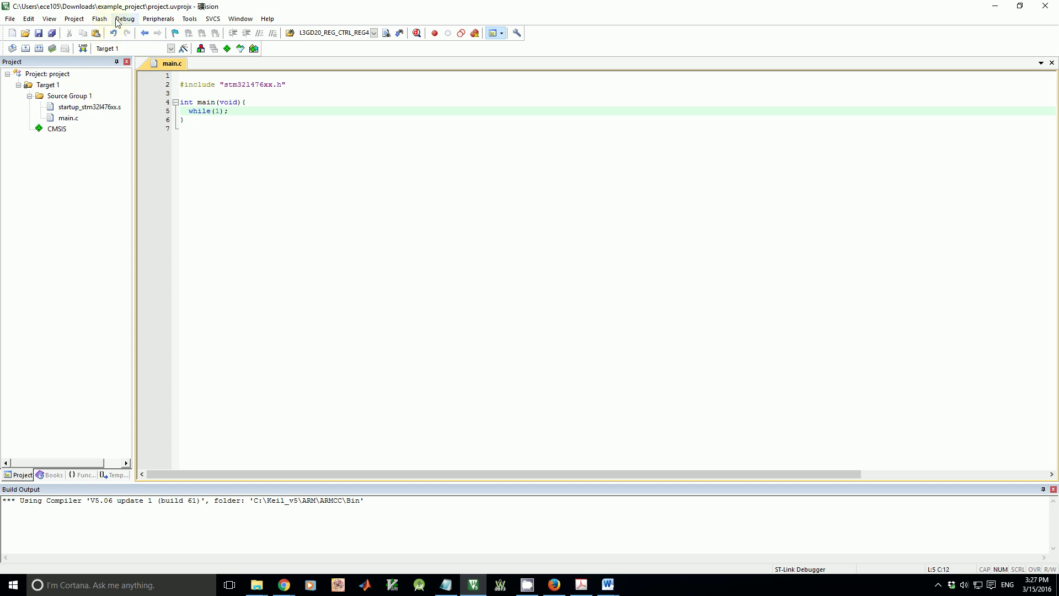
left_click(75, 18)
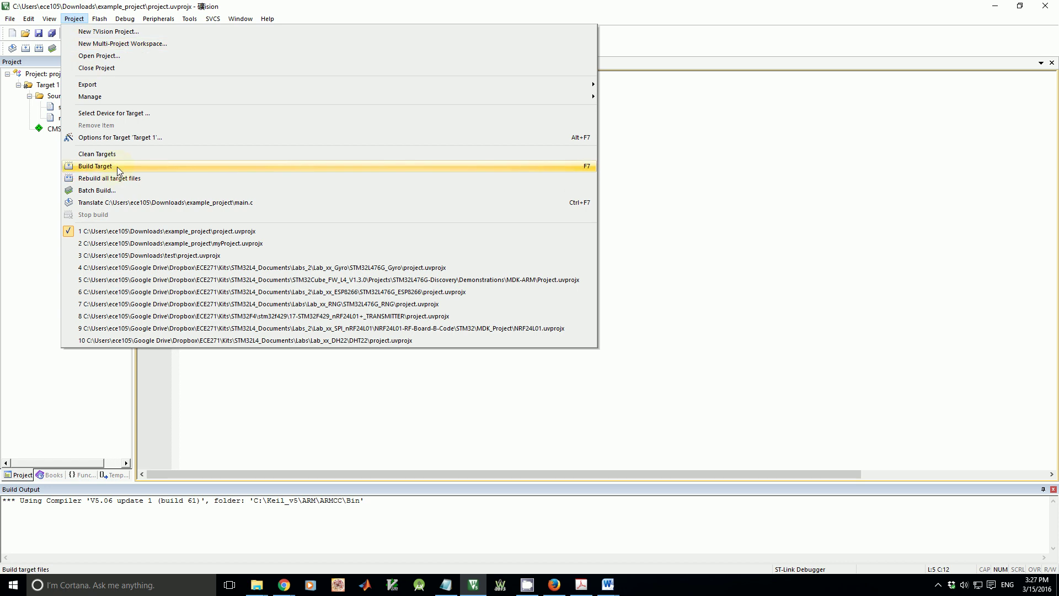
left_click(27, 53)
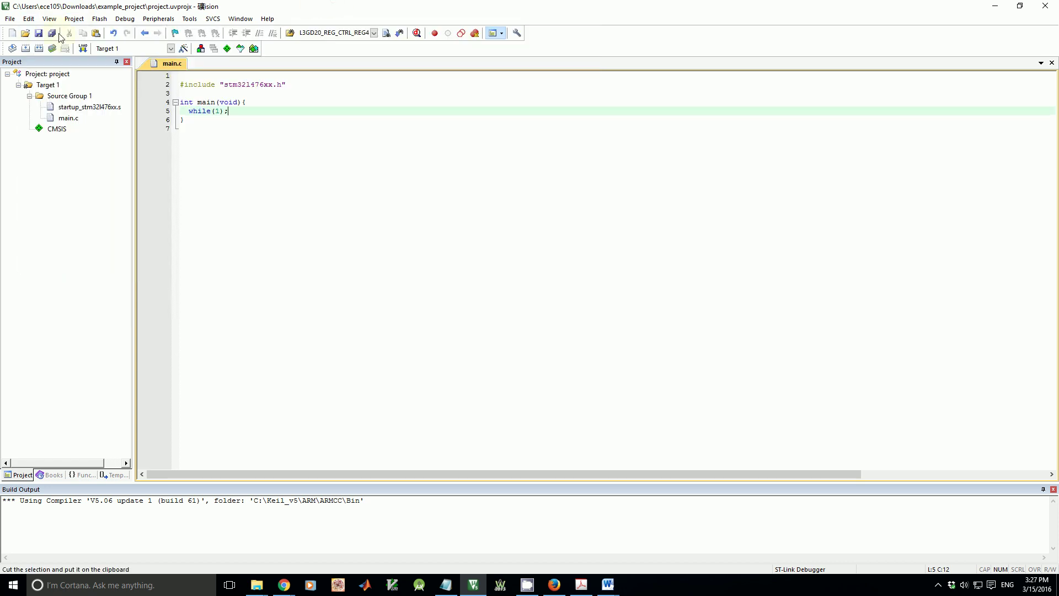
left_click(28, 51)
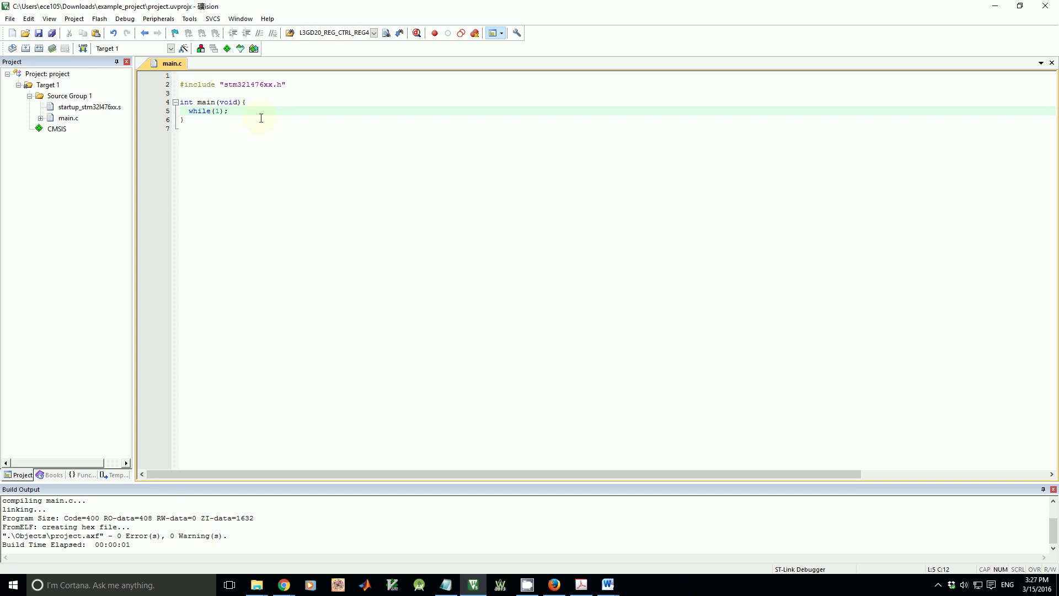
- Set a breakpoint on line 5's while(1), then flash and debug, halting there
left_click(433, 33)
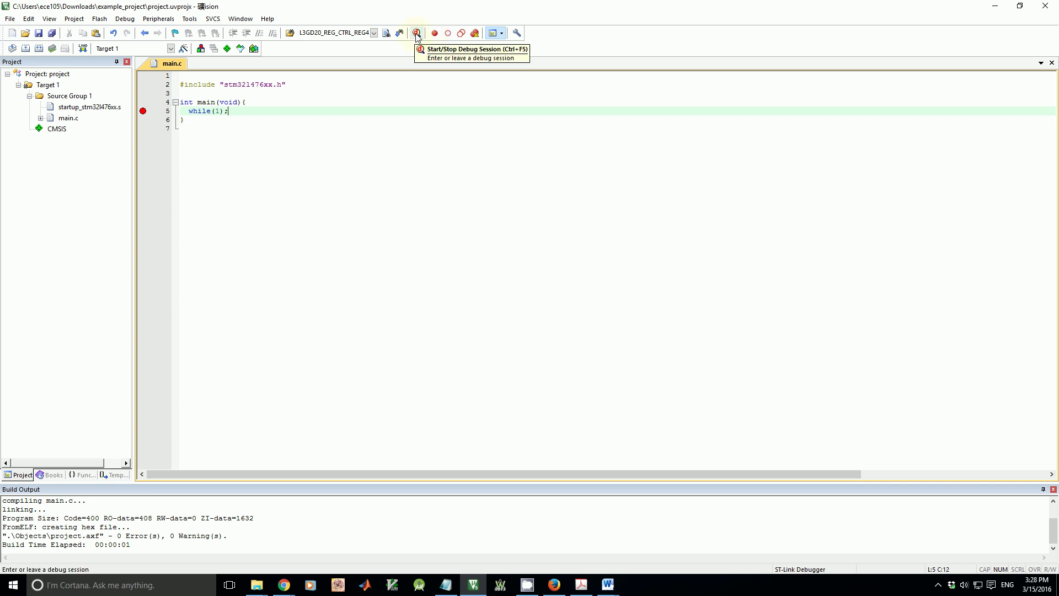
left_click(417, 33)
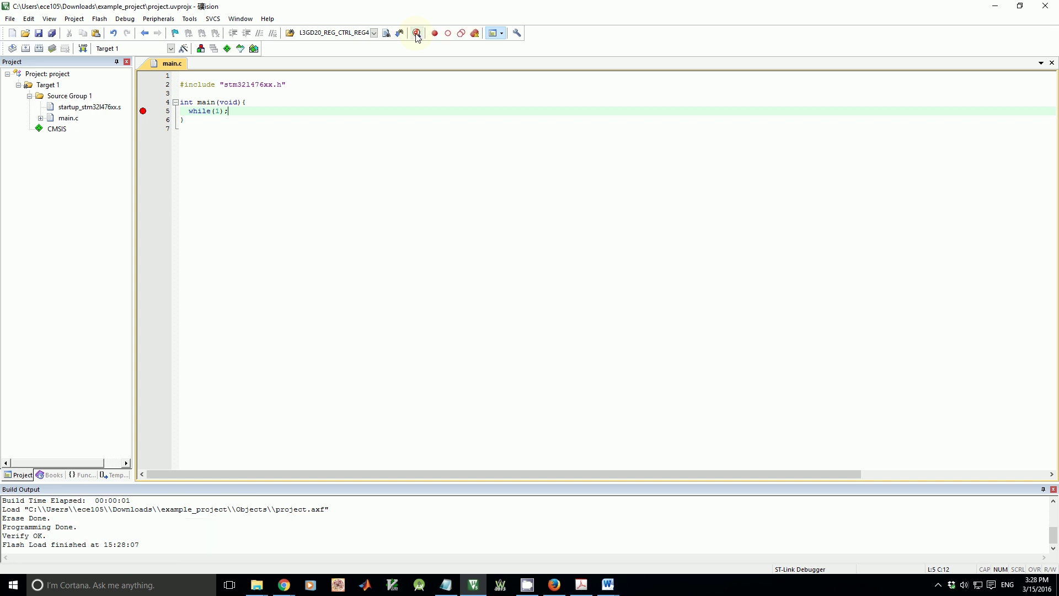
left_click(417, 32)
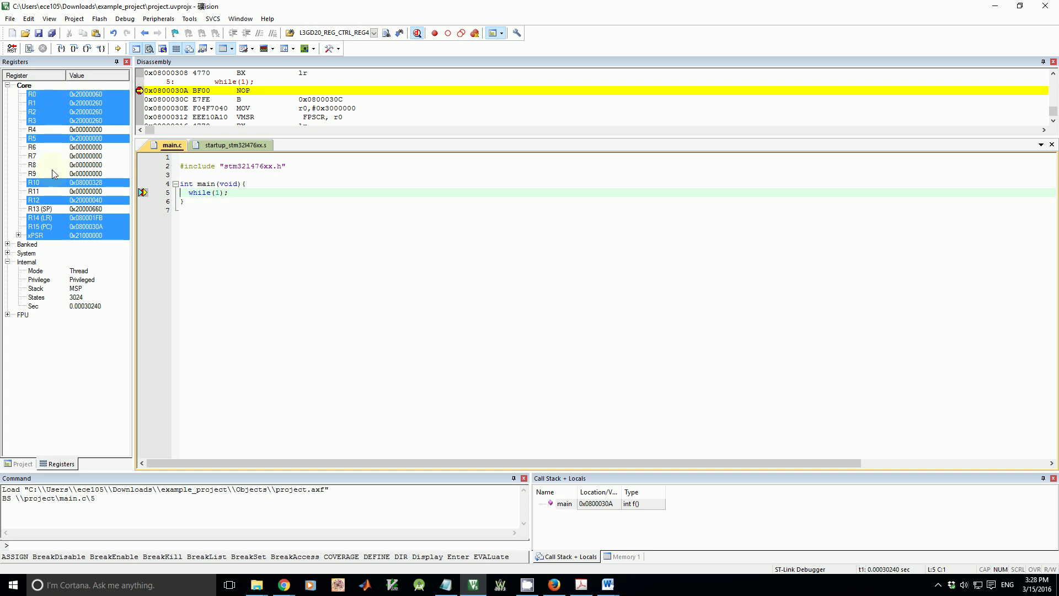
- Expand the xPSR flags and FPU register groups in the Registers window
left_click(19, 236)
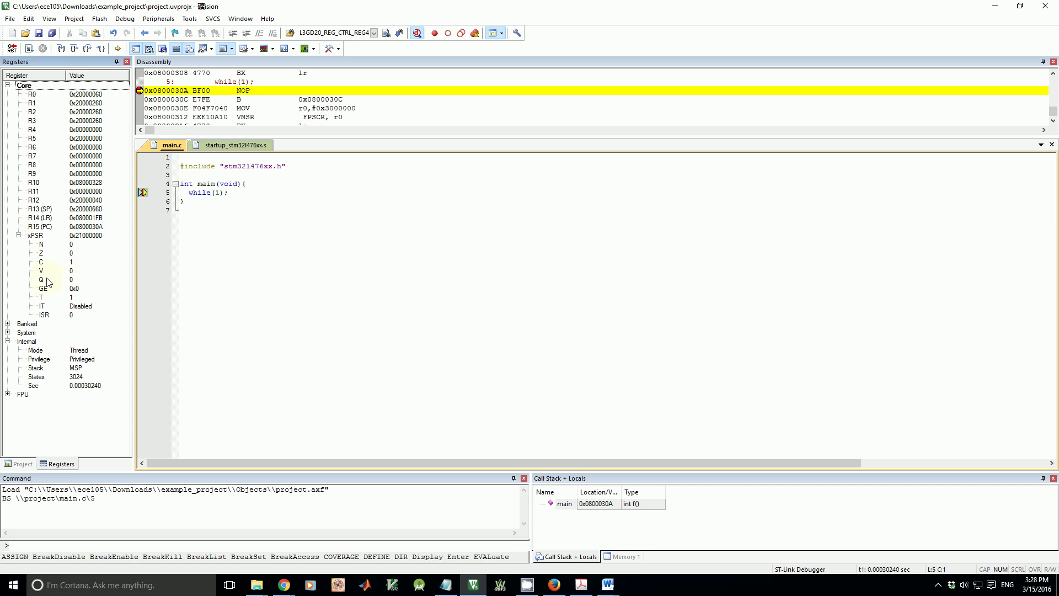
left_click(8, 394)
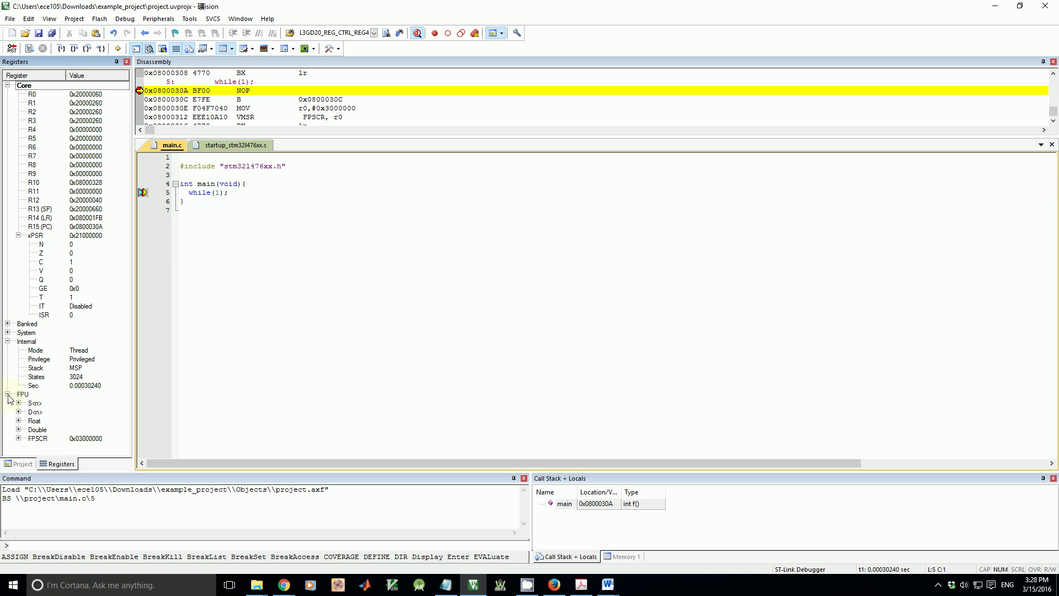